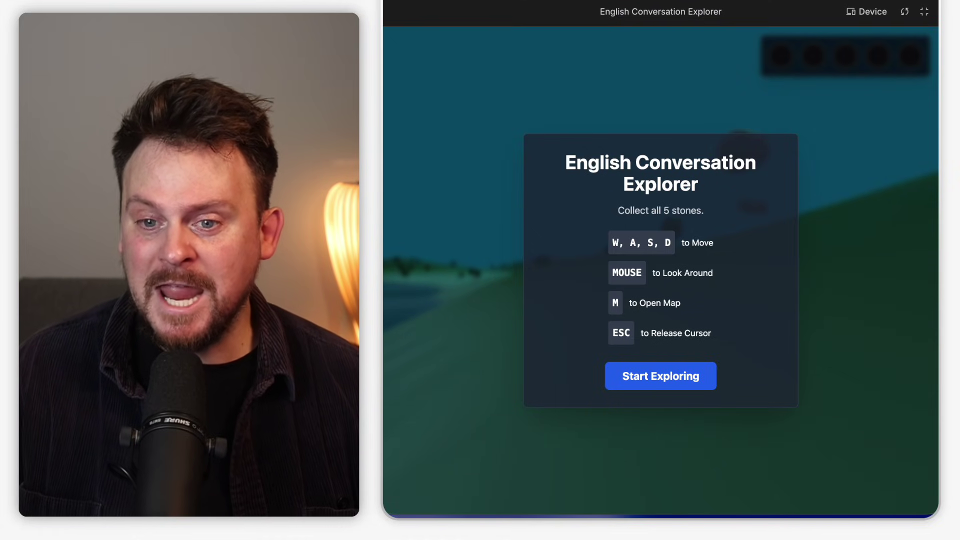
# Start the game and walk past the tree to the lake, then up the hill
pyautogui.click(648, 412)
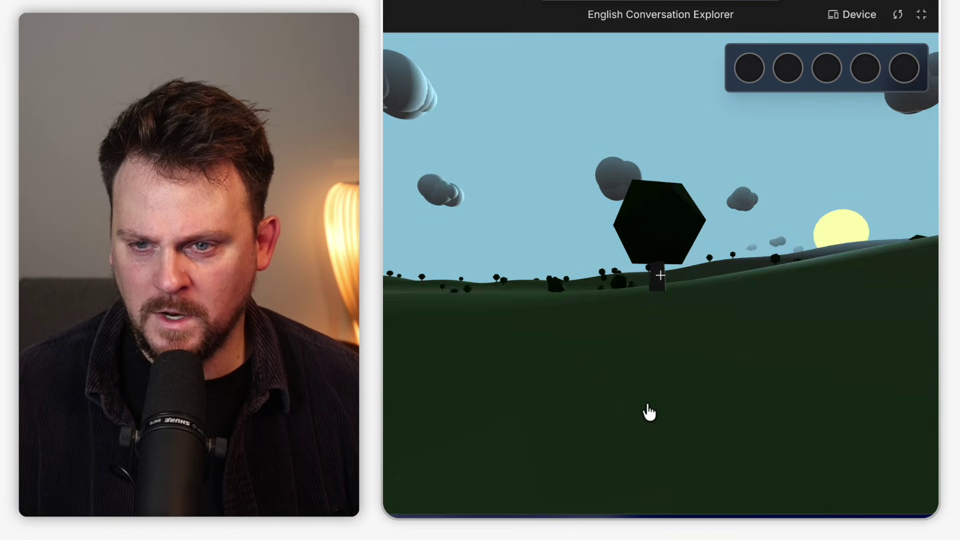
pyautogui.press('w')
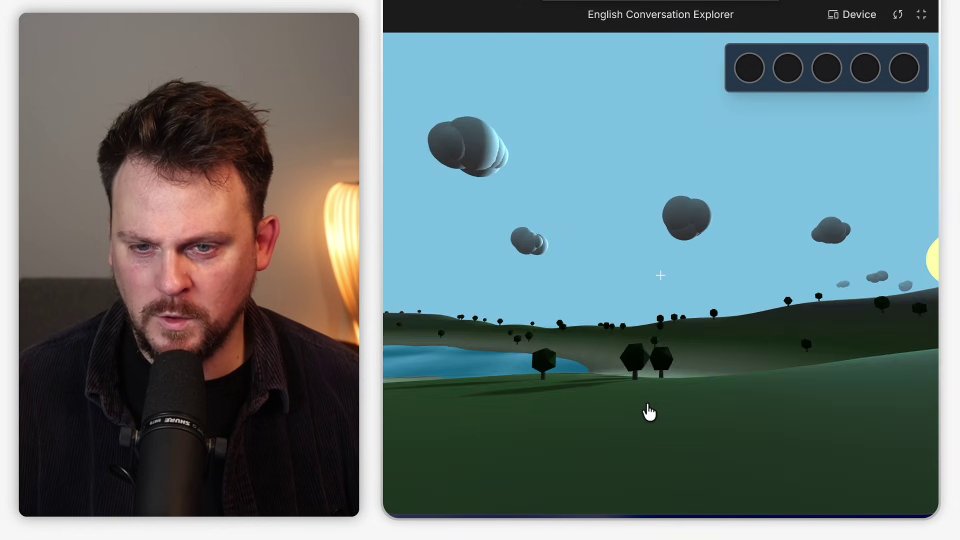
pyautogui.press('w')
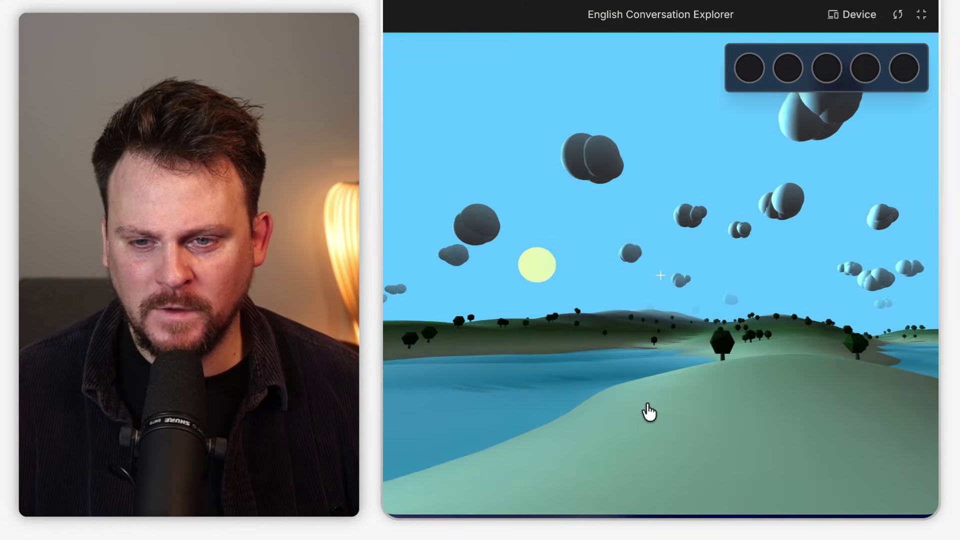
pyautogui.press('w')
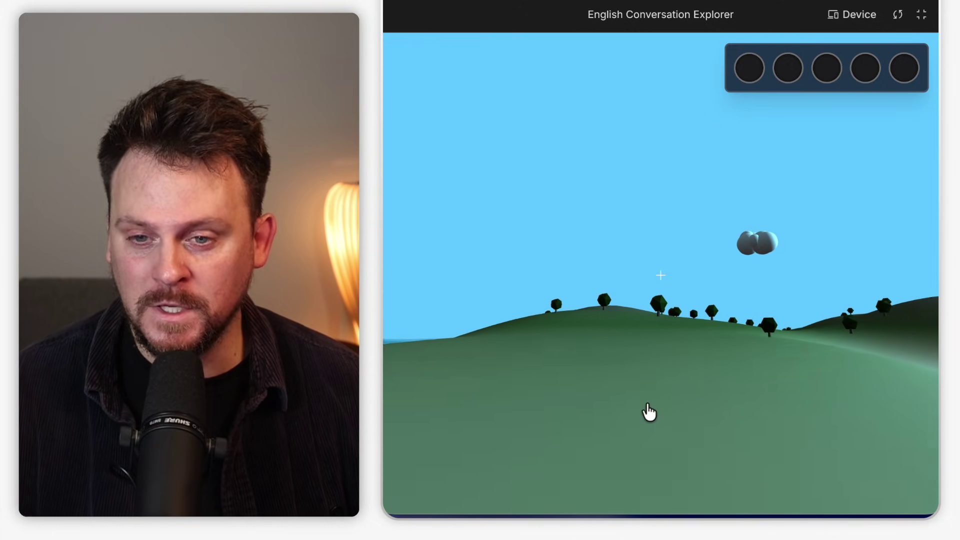
# Open the World Map of the five stone locations while walking on
pyautogui.press('m')
pyautogui.press('w')
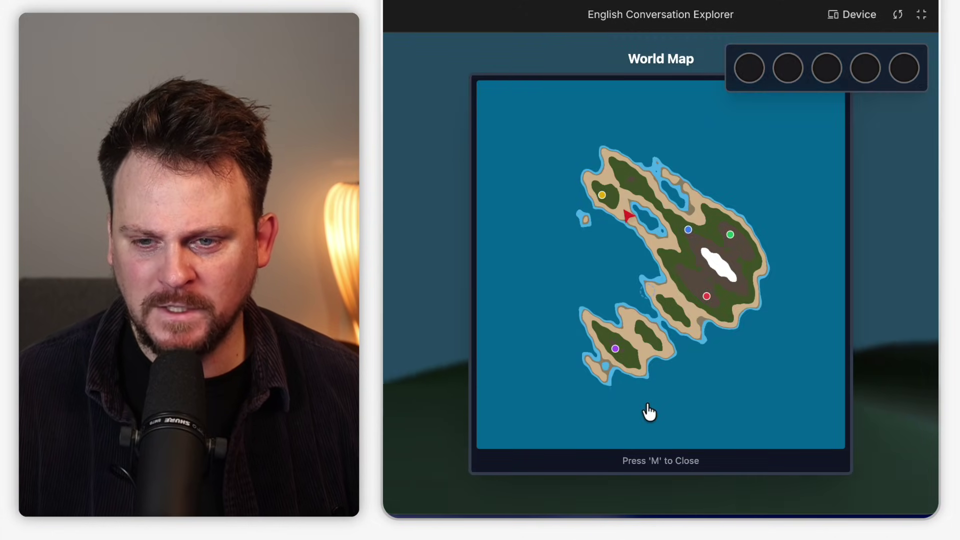
pyautogui.press('w')
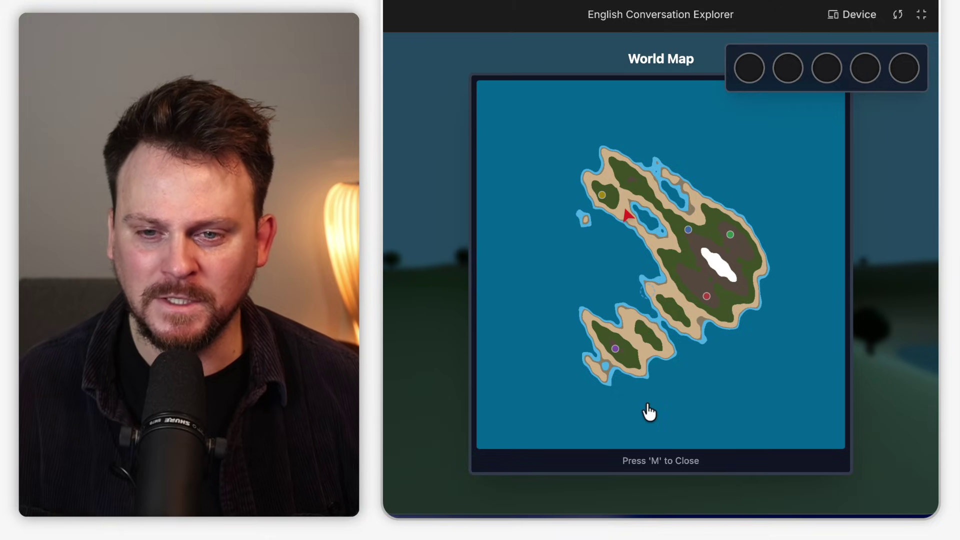
# Close the map and walk through the hills and trees near the sea
pyautogui.press('m')
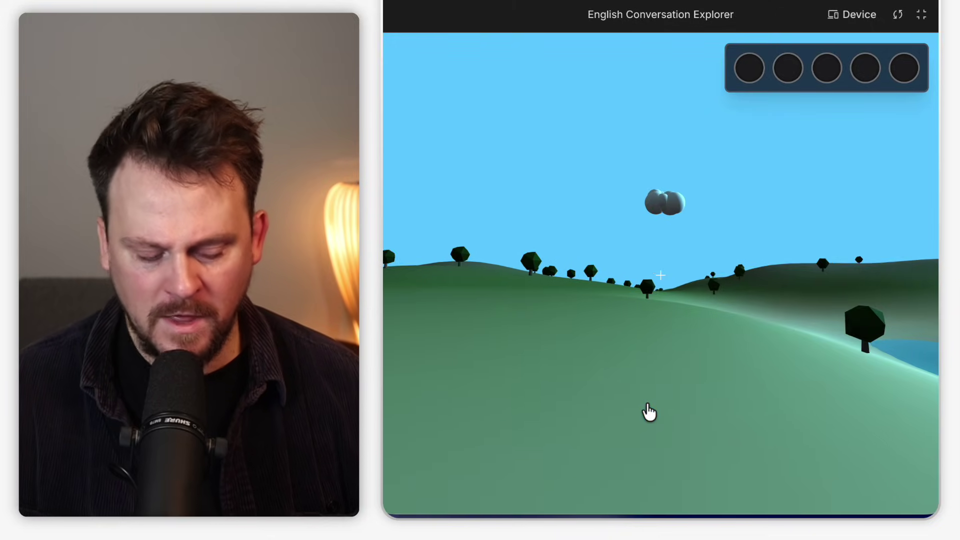
pyautogui.press('w')
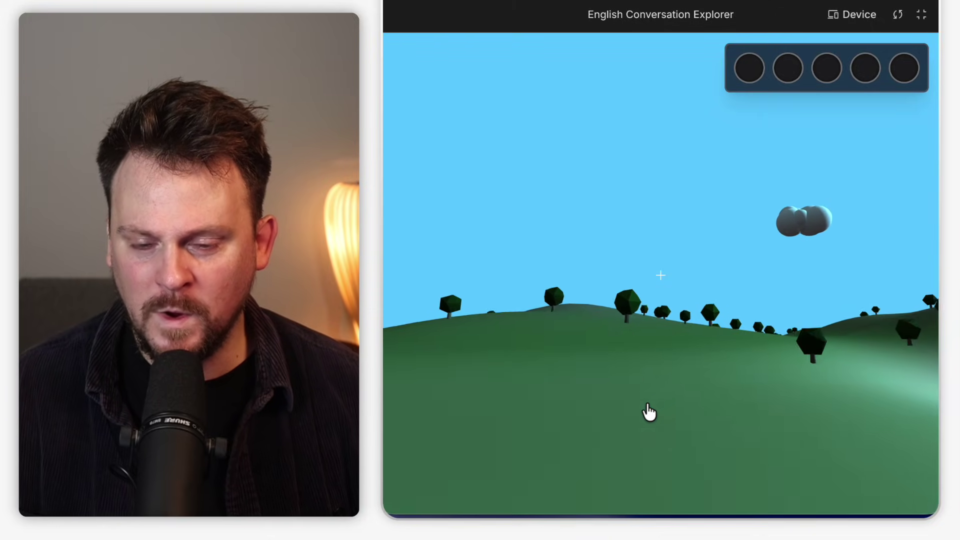
pyautogui.press('w')
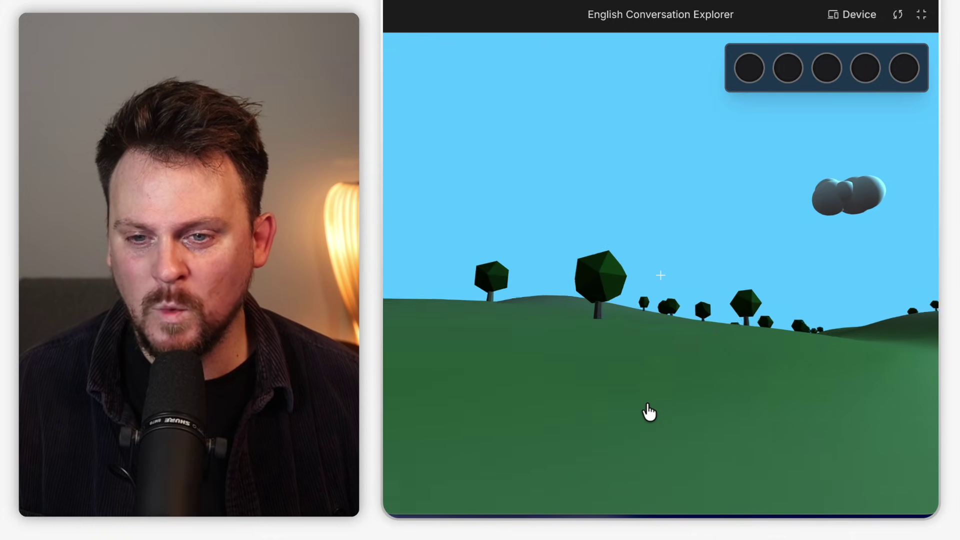
pyautogui.press('a')
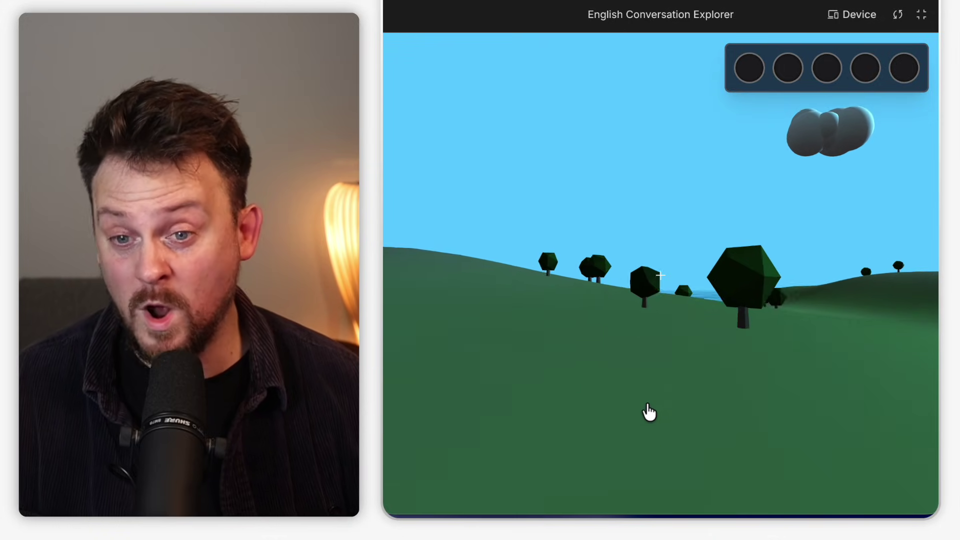
pyautogui.press('w')
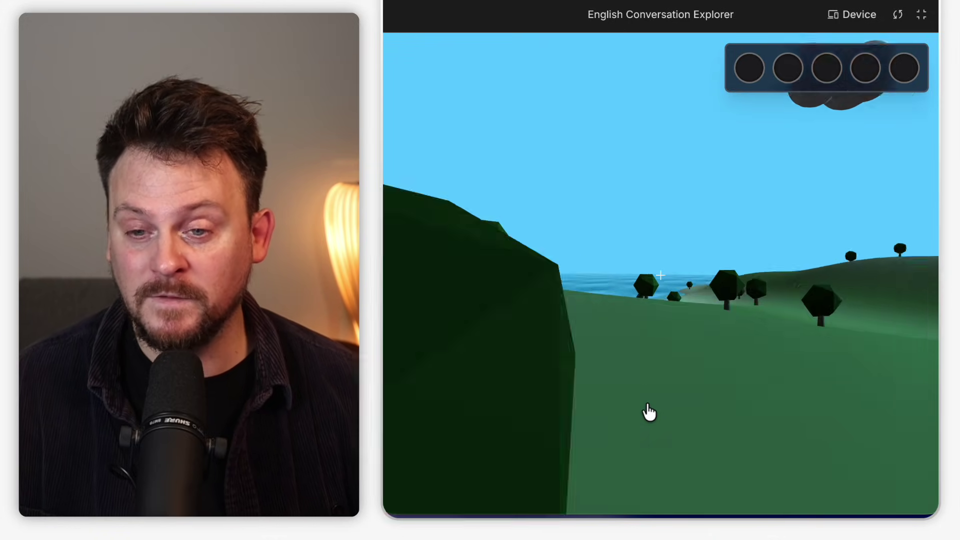
pyautogui.press('d')
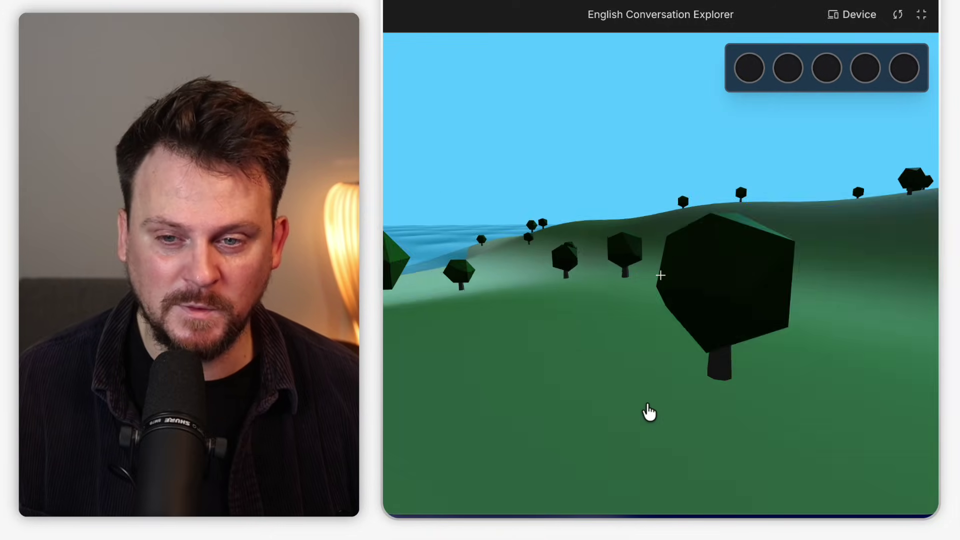
pyautogui.press('w')
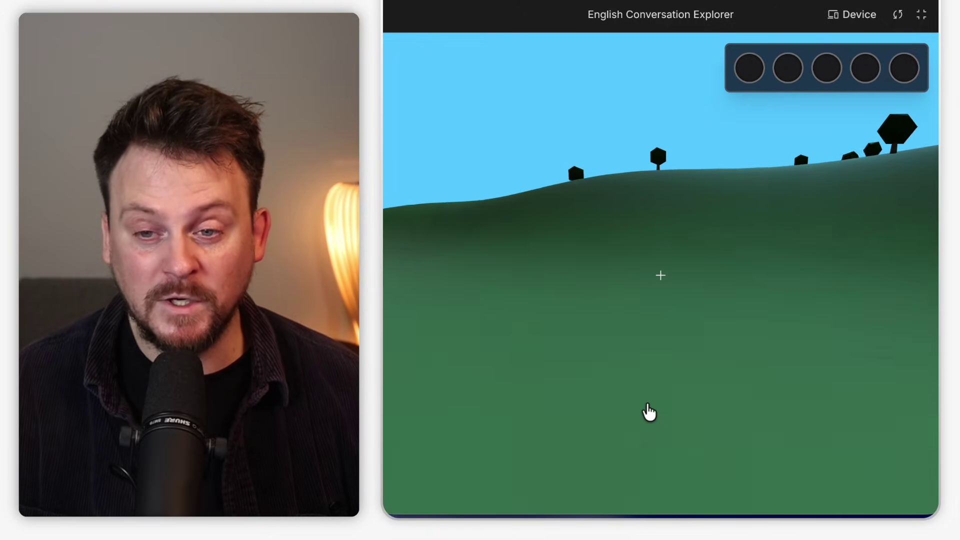
pyautogui.press('w')
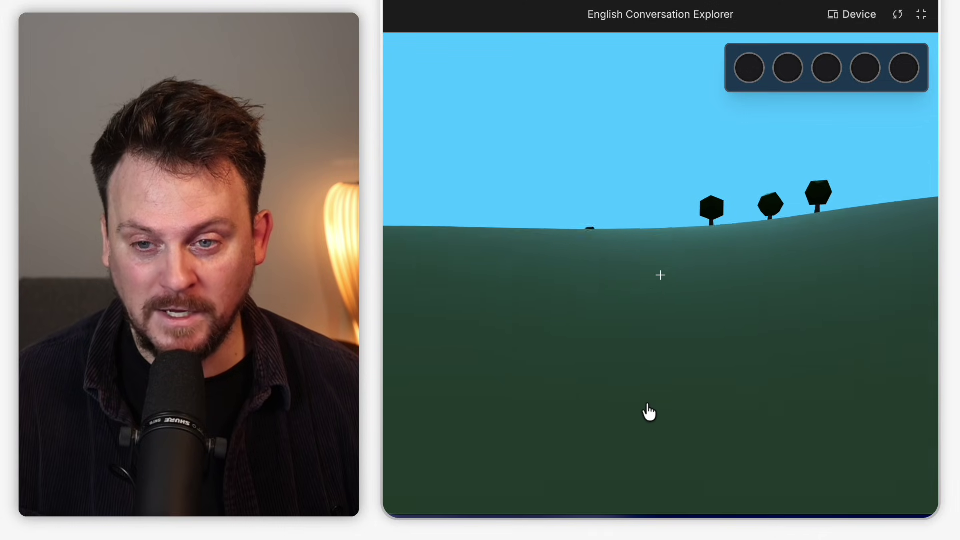
pyautogui.press('d')
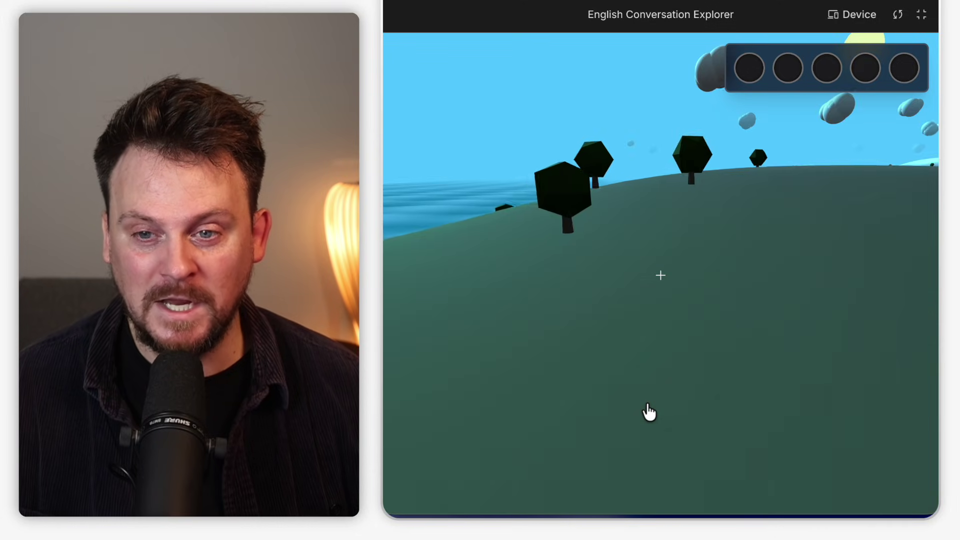
pyautogui.press('w')
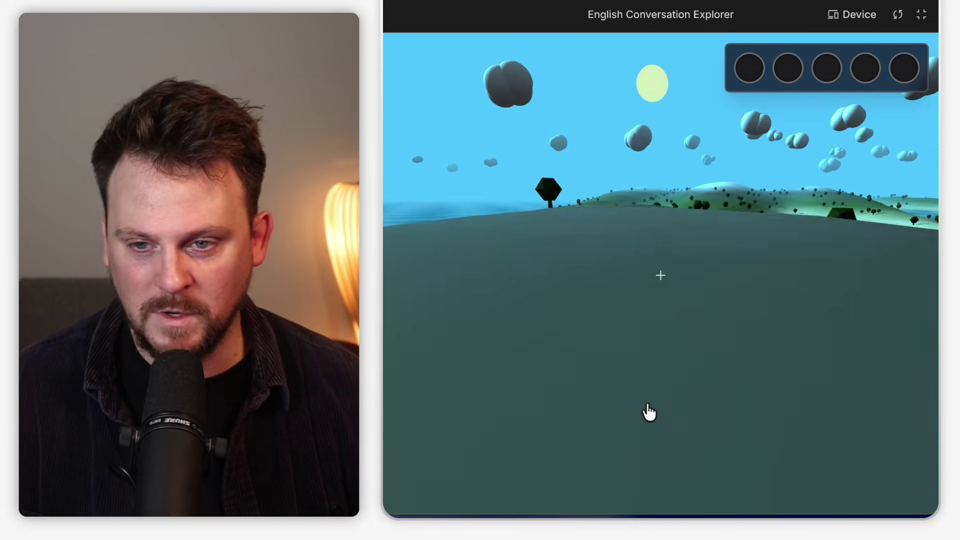
pyautogui.press('a')
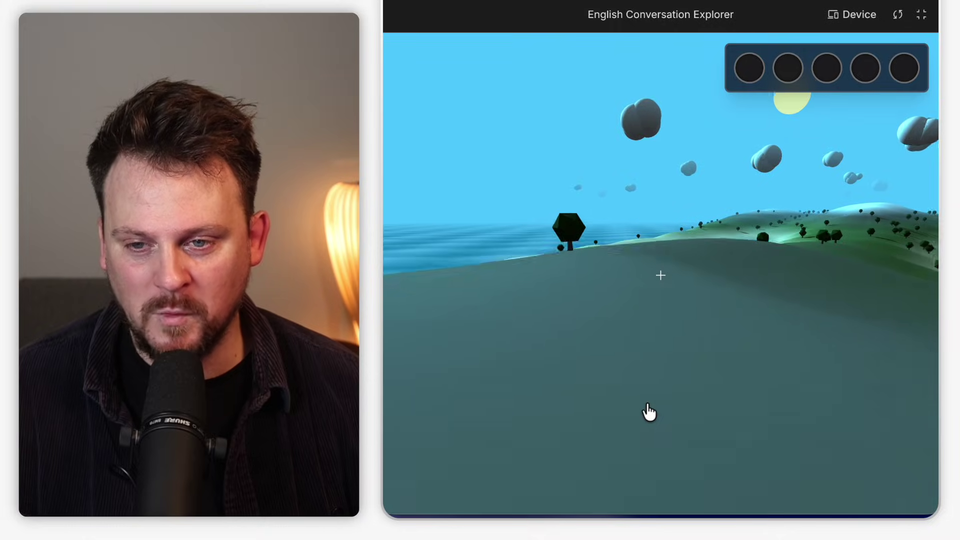
pyautogui.press('w')
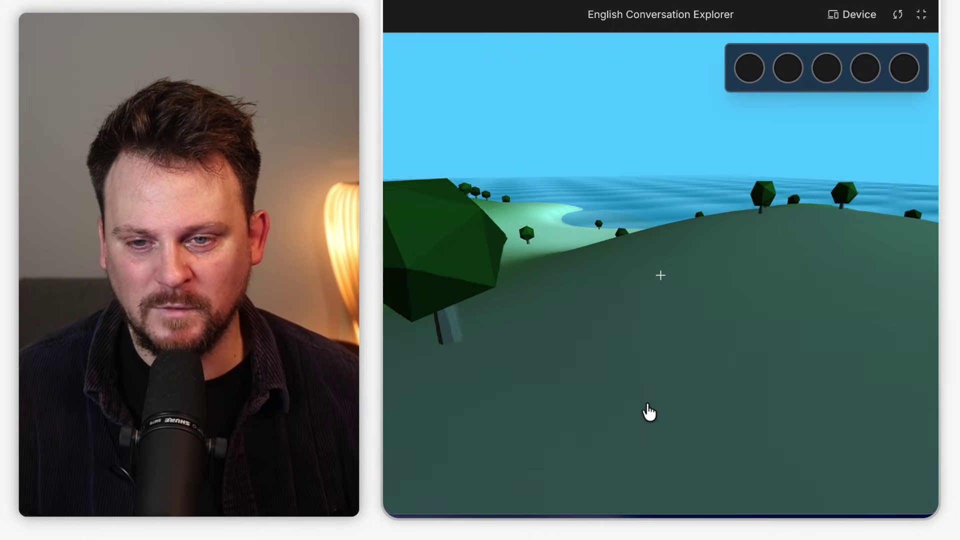
pyautogui.press('w')
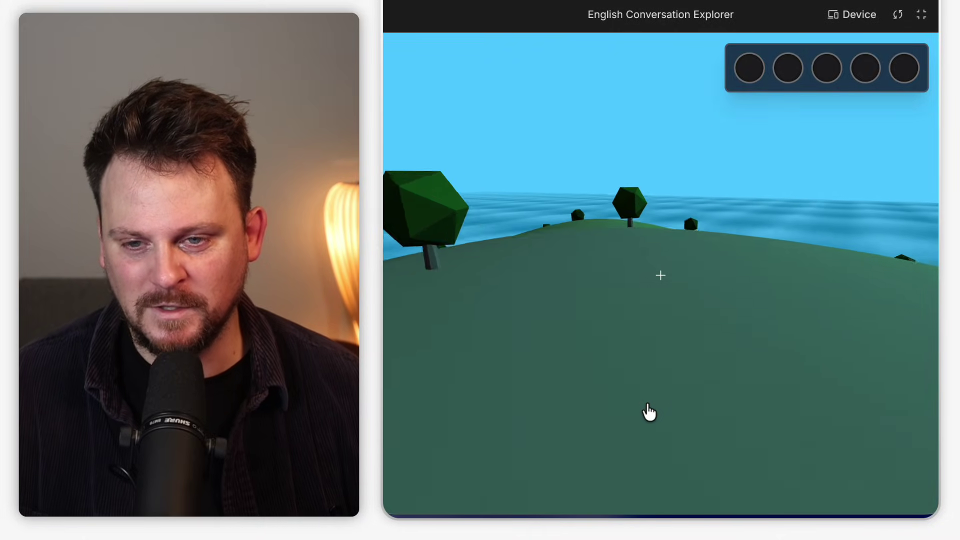
# Recheck the map, then walk on until the Solaris speak prompt appears
pyautogui.press('d')
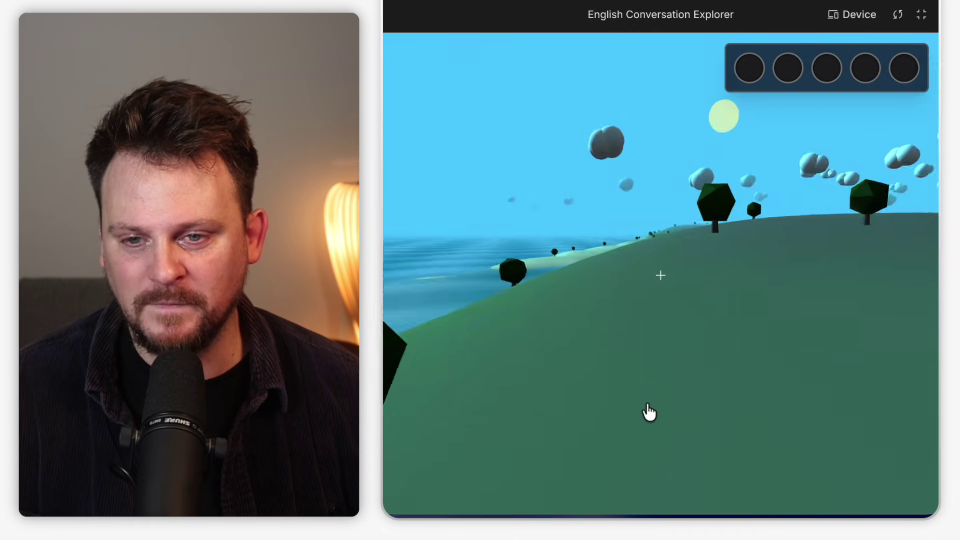
pyautogui.press('m')
pyautogui.press('m')
pyautogui.press('w')
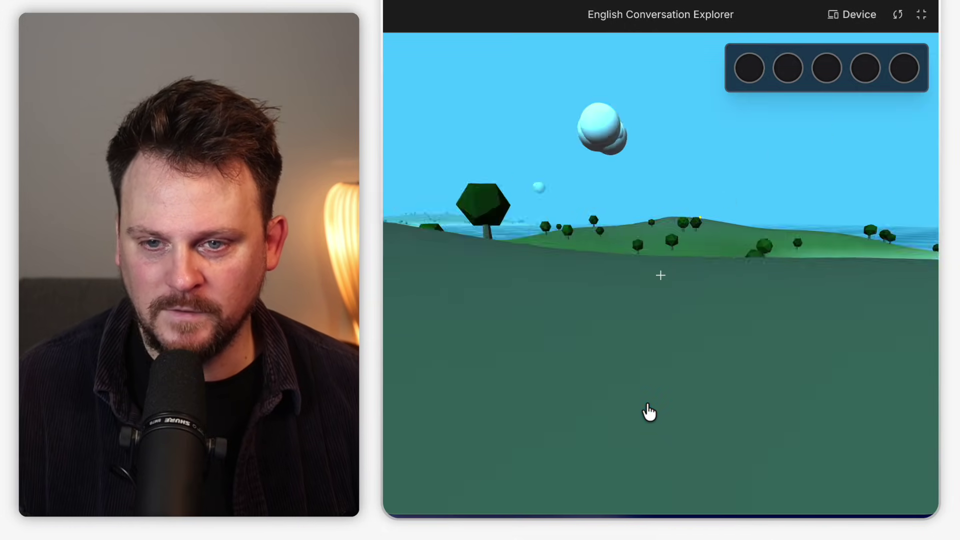
pyautogui.press('w')
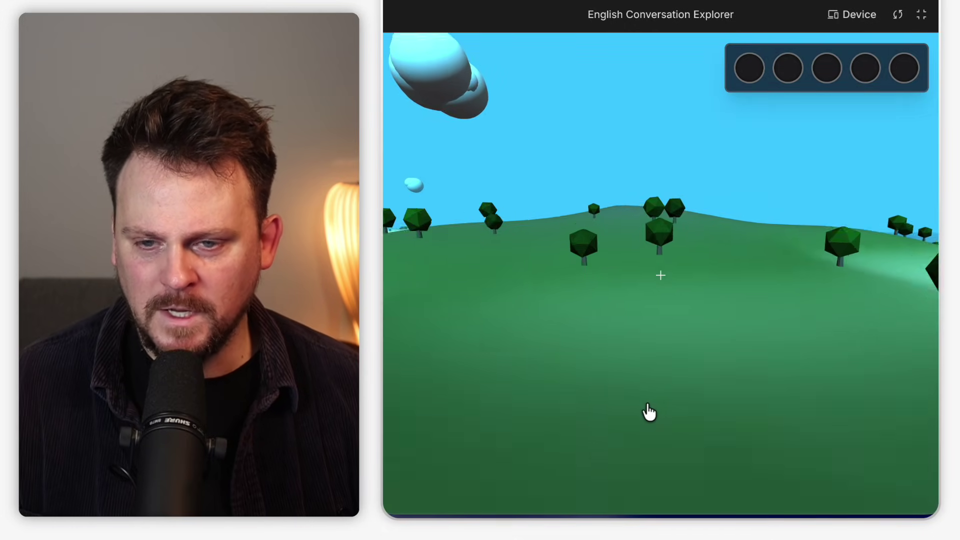
pyautogui.press('w')
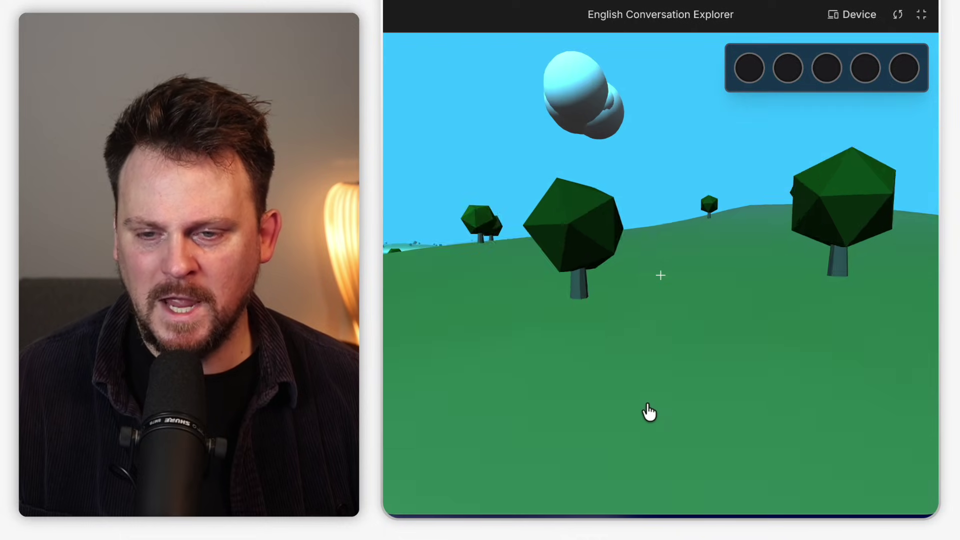
pyautogui.press('w')
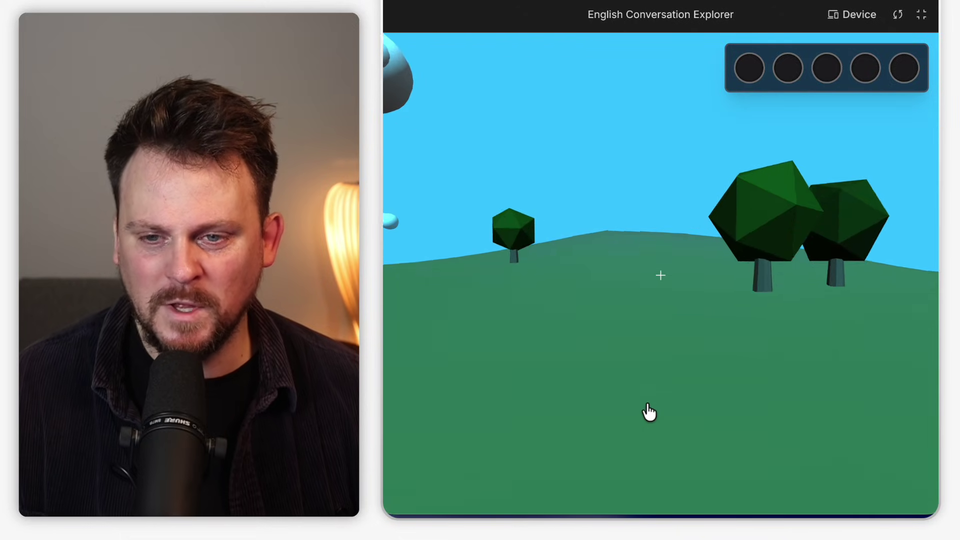
pyautogui.press('w')
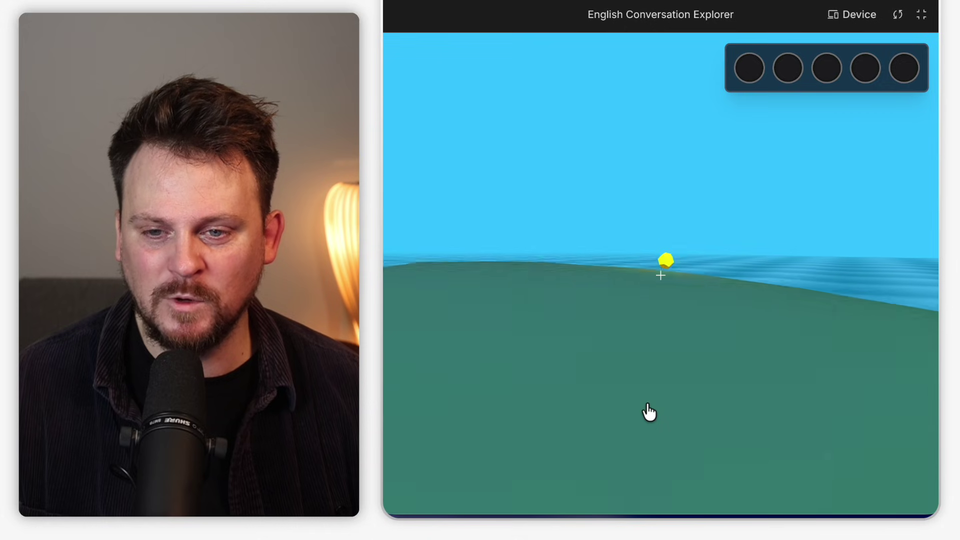
# Talk to the Solaris Stone and send 'What does that even mean?'
pyautogui.press('w')
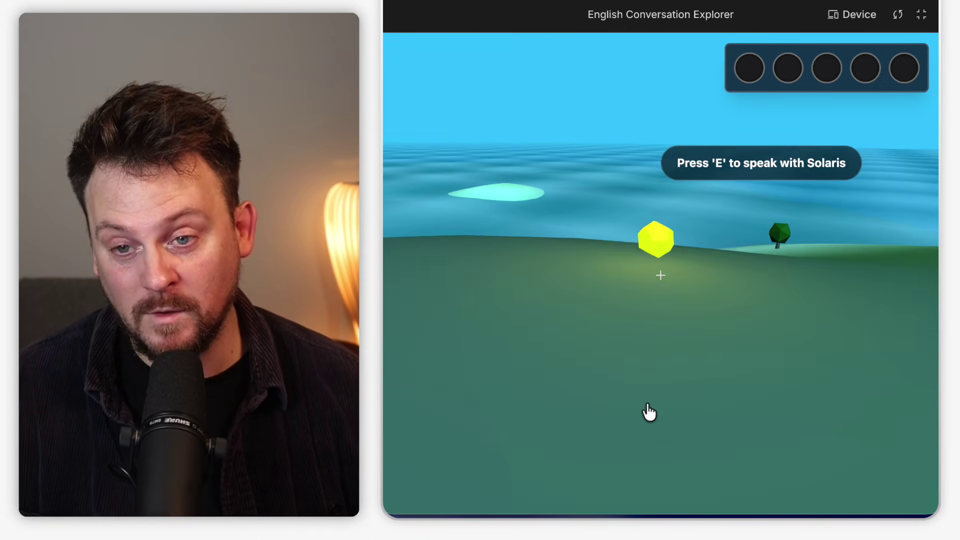
pyautogui.press('e')
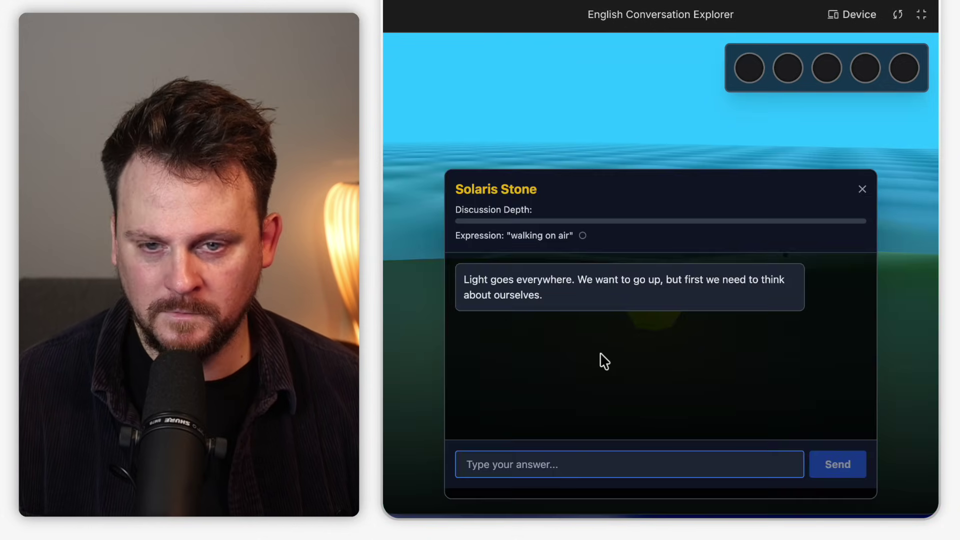
pyautogui.write('w')
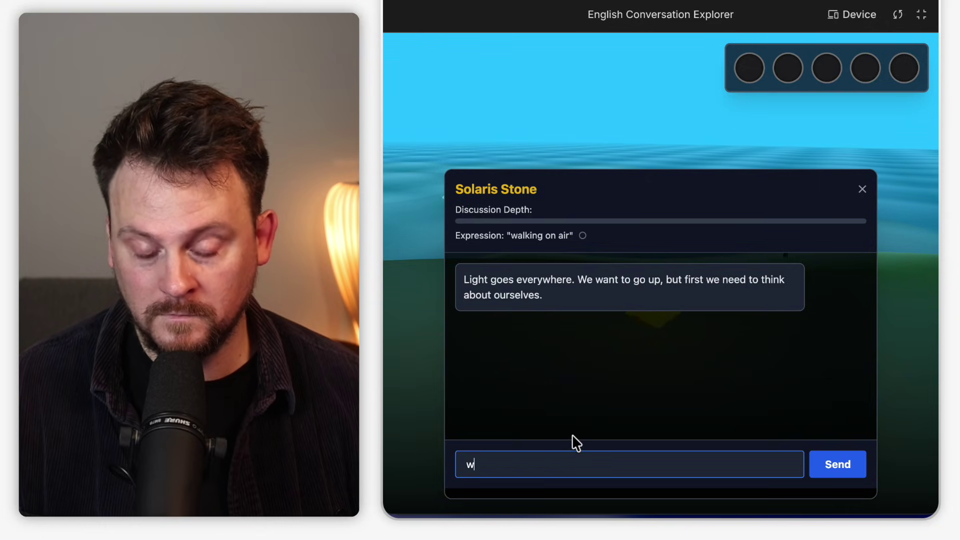
pyautogui.press('BackSpace')
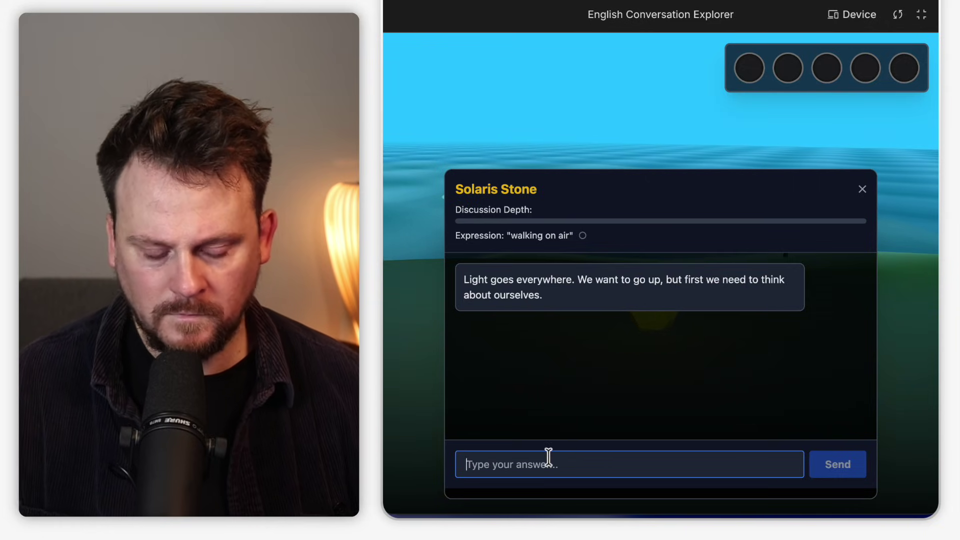
pyautogui.write('What does that even mean?')
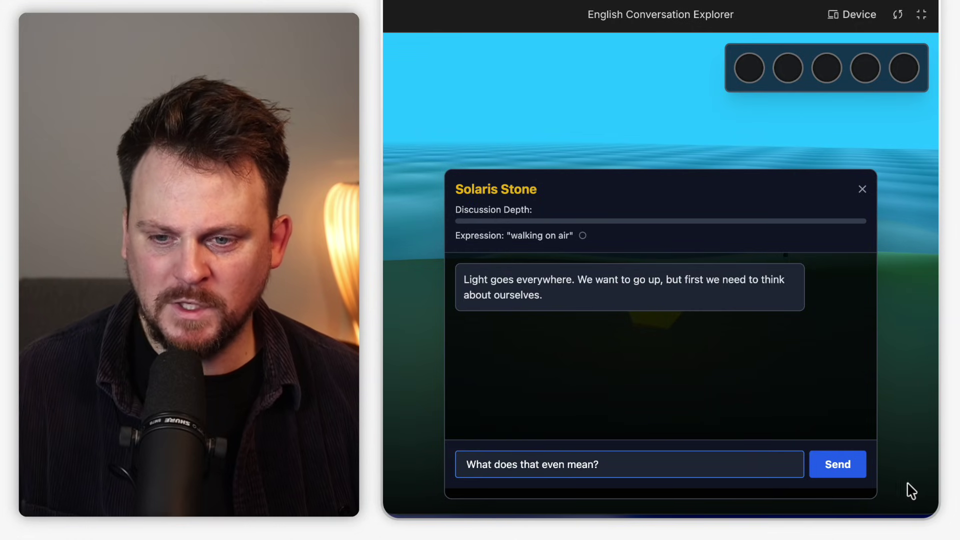
pyautogui.click(851, 469)
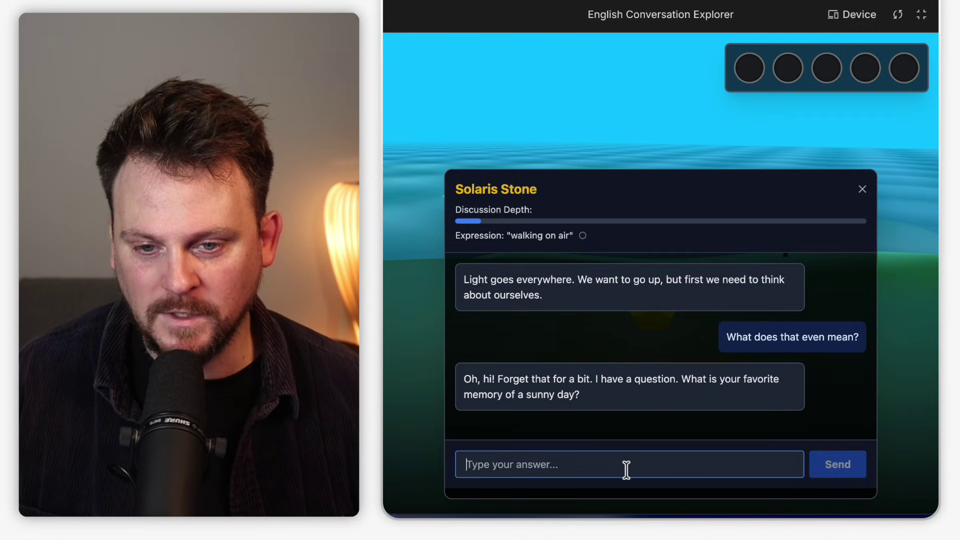
pyautogui.write('My favorite recent sunny day memory was actually in the')
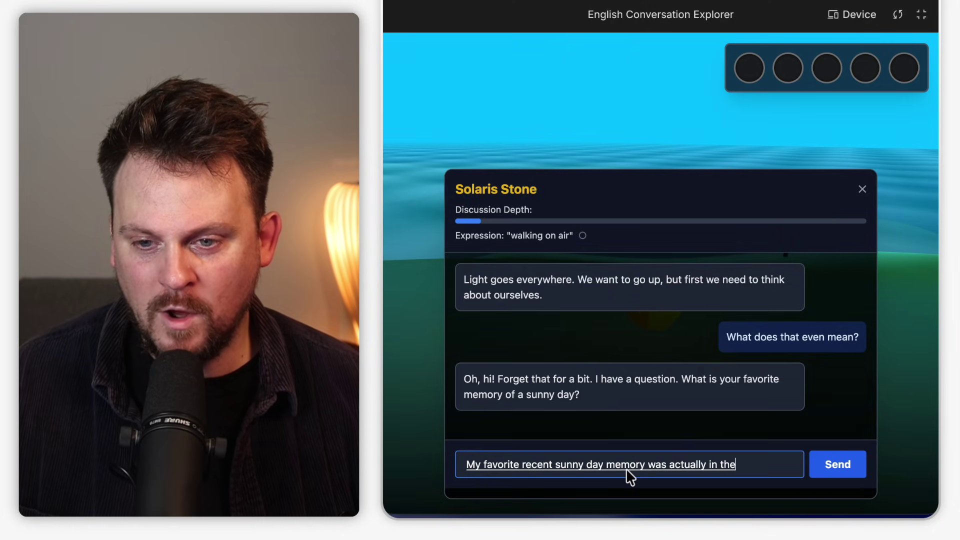
pyautogui.write(" autumn. There's a lake.")
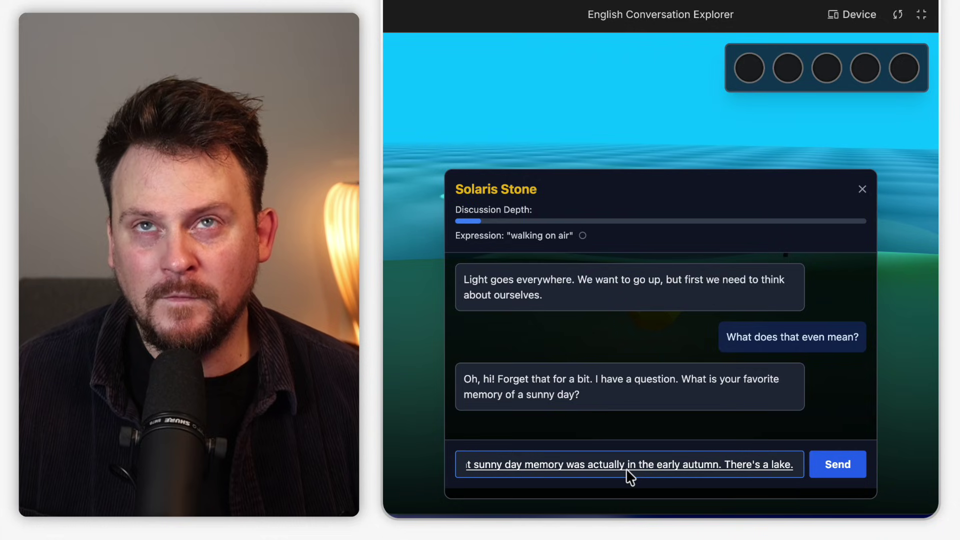
# Write the autumn lakeside picnic memory ending with 'walking on air' and send it
pyautogui.press('BackSpace')
pyautogui.write('not far from my house.')
pyautogui.press('BackSpace')
pyautogui.write('with a kind of Asian Stone')
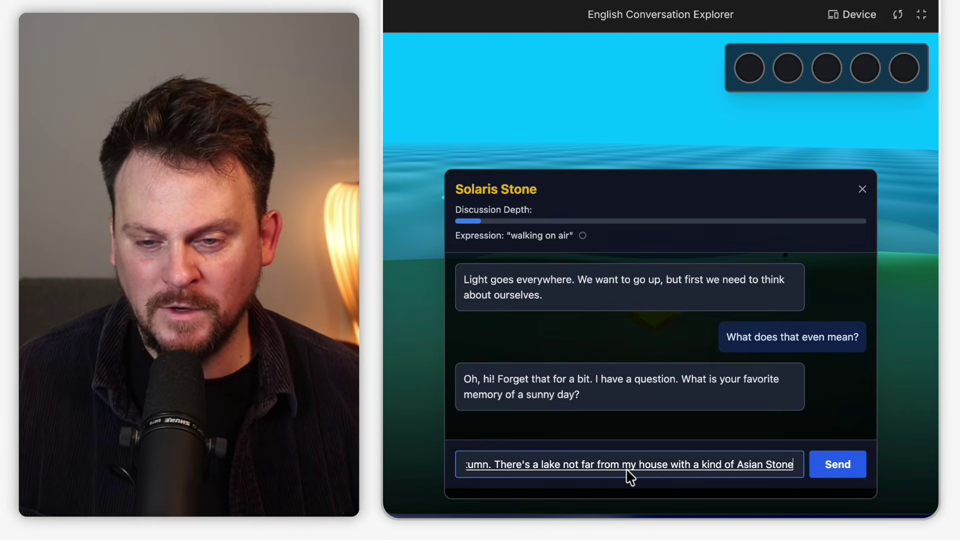
pyautogui.write('n around it.')
pyautogui.press('BackSpace')
pyautogui.write('and.')
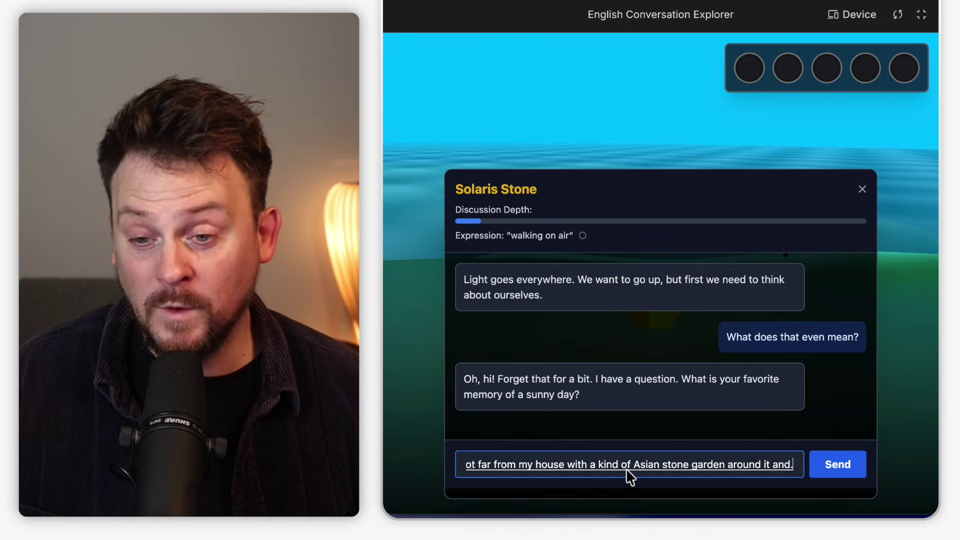
pyautogui.write(' while there were a lot of gnats flying around.')
pyautogui.press('BackSpace')
pyautogui.write('my family and I had a great day just just')
pyautogui.press('BackSpace')
pyautogui.press('BackSpace')
pyautogui.press('BackSpace')
pyautogui.write(', just exploring the garden')
pyautogui.write(' set up our pop-up tent and we had')
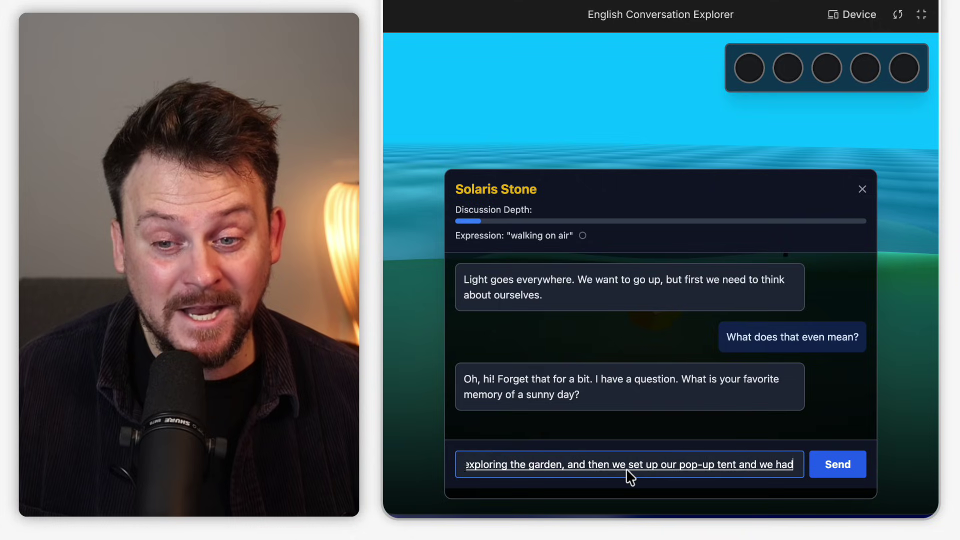
pyautogui.write(' a picnic.')
pyautogui.press('BackSpace')
pyautogui.write('overlooking the lake.')
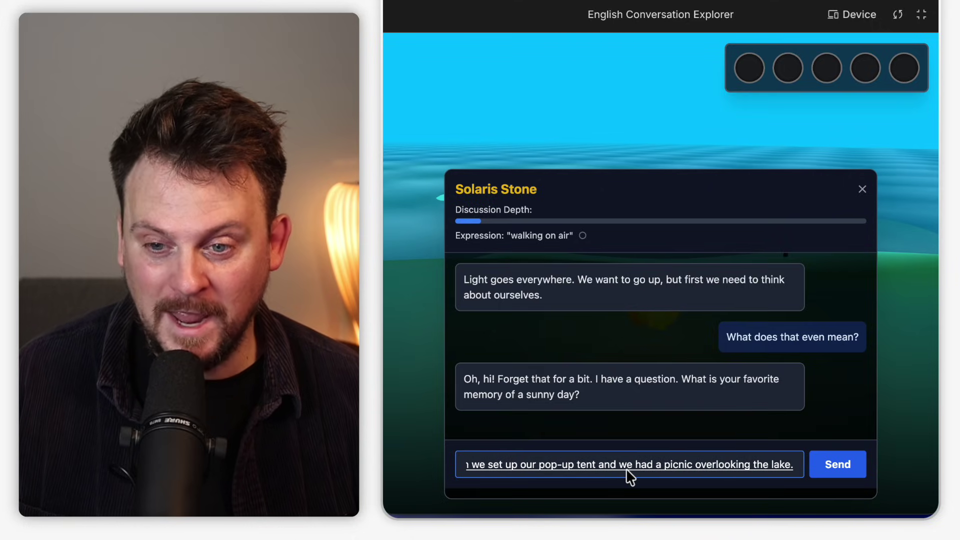
pyautogui.press('BackSpace')
pyautogui.write('and it was very surreal.')
pyautogui.press('BackSpace')
pyautogui.write('and I feel like I was kind of detached from the rest of the world just world just')
pyautogui.press('BackSpace')
pyautogui.press('BackSpace')
pyautogui.press('BackSpace')
pyautogui.write('surrounded by nature.')
pyautogui.press('BackSpace')
pyautogui.write('a sense that I was.')
pyautogui.press('BackSpace')
pyautogui.write('walking on air.')
pyautogui.press('Return')
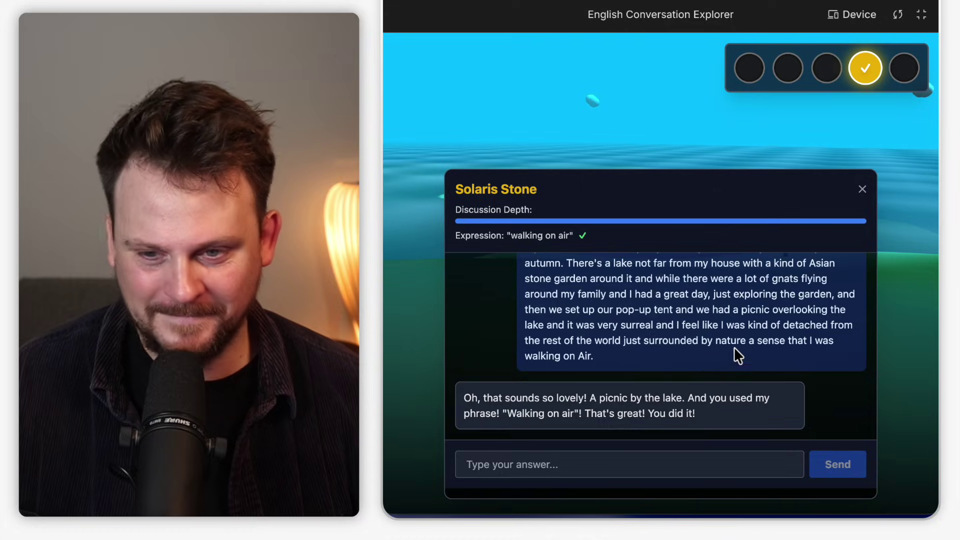
# Leave the Solaris chat, check the map, and walk past the large tree
pyautogui.press('Escape')
pyautogui.press('w')
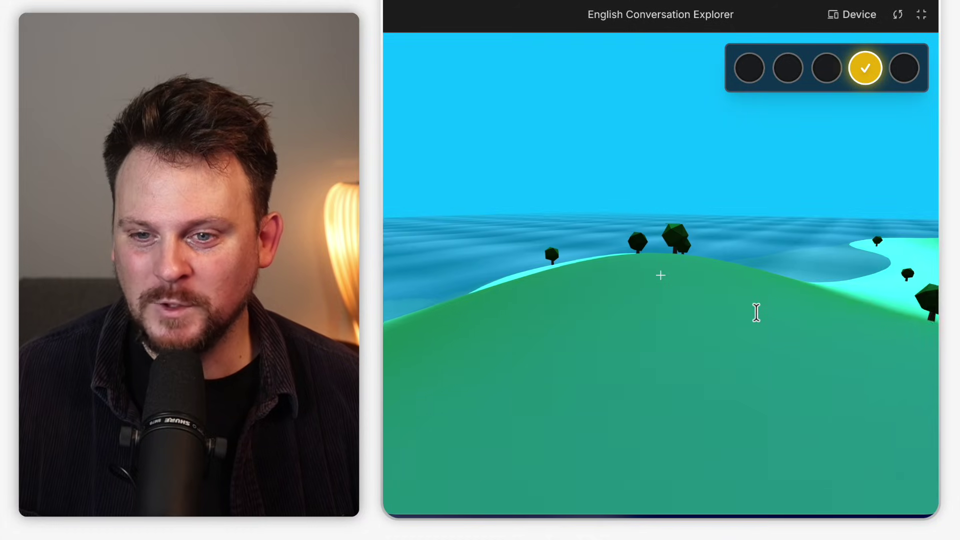
pyautogui.press('w')
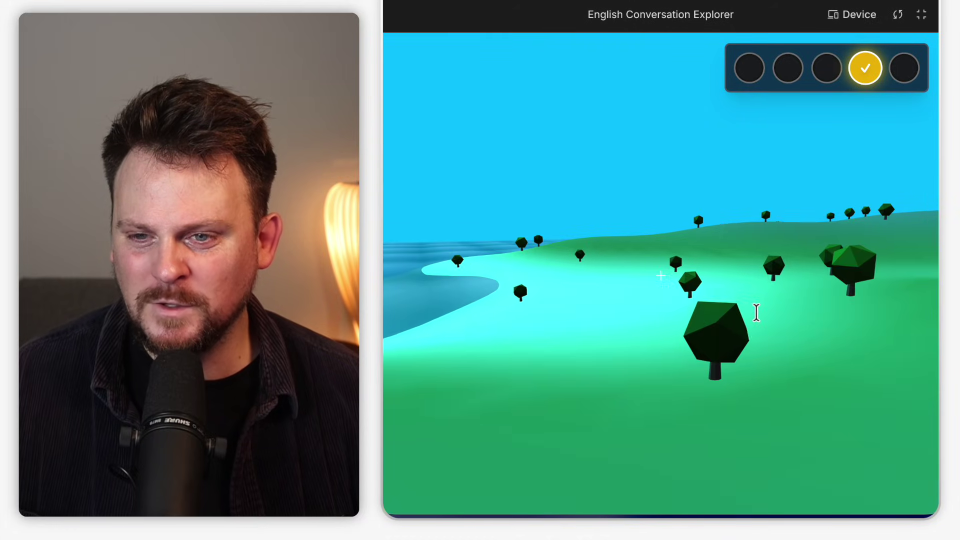
pyautogui.press('m')
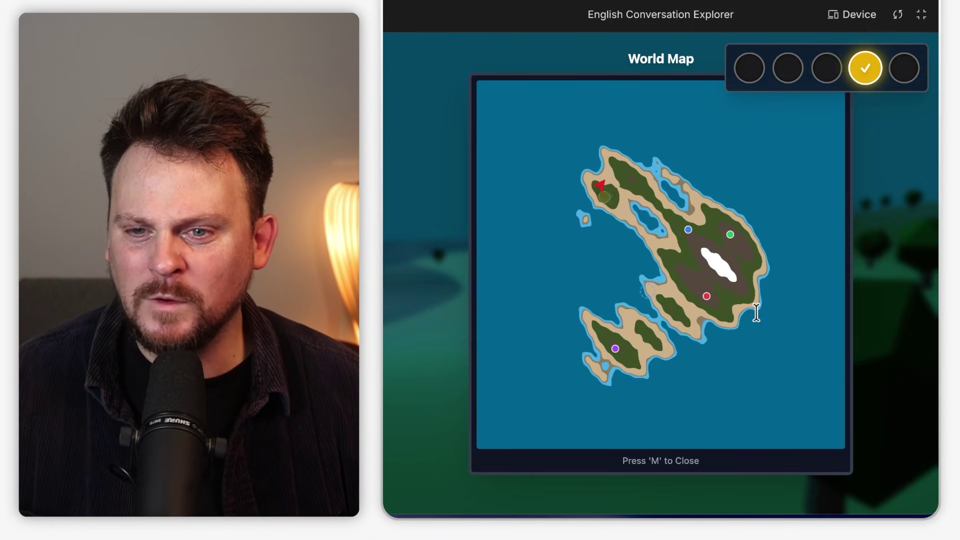
pyautogui.press('m')
pyautogui.press('w')
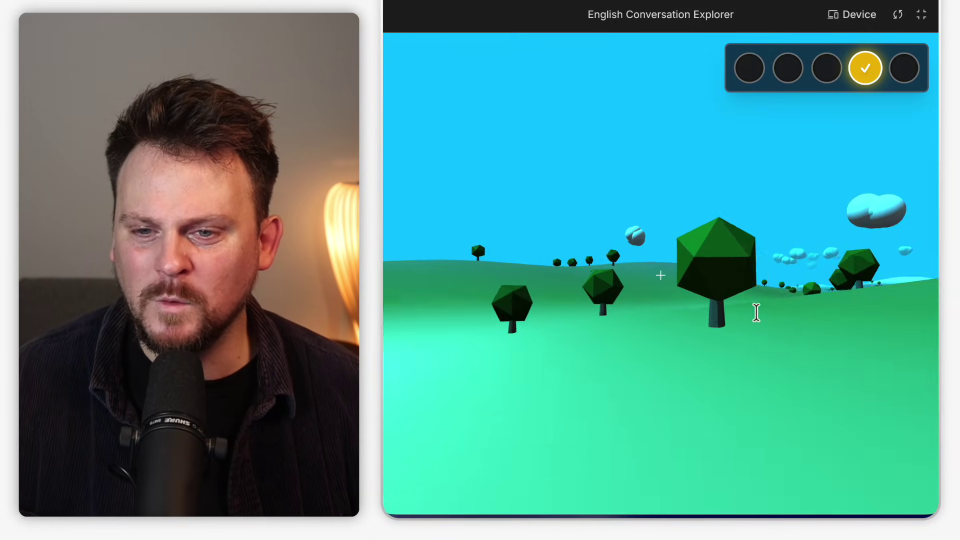
pyautogui.press('w')
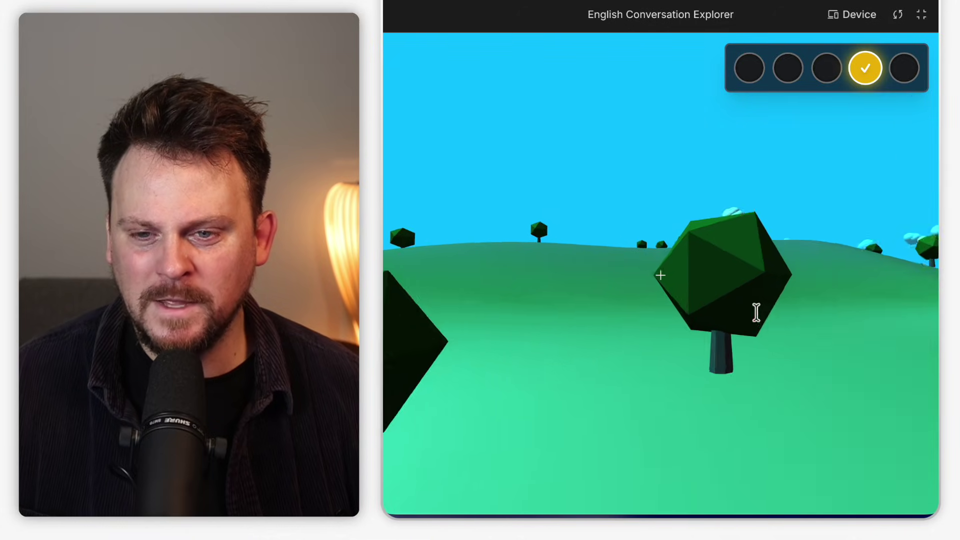
pyautogui.press('w')
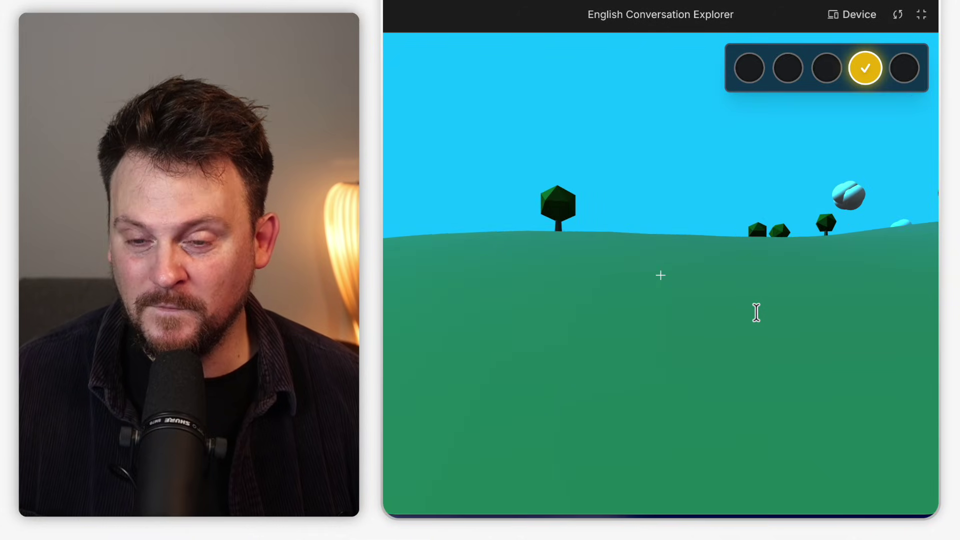
pyautogui.press('w')
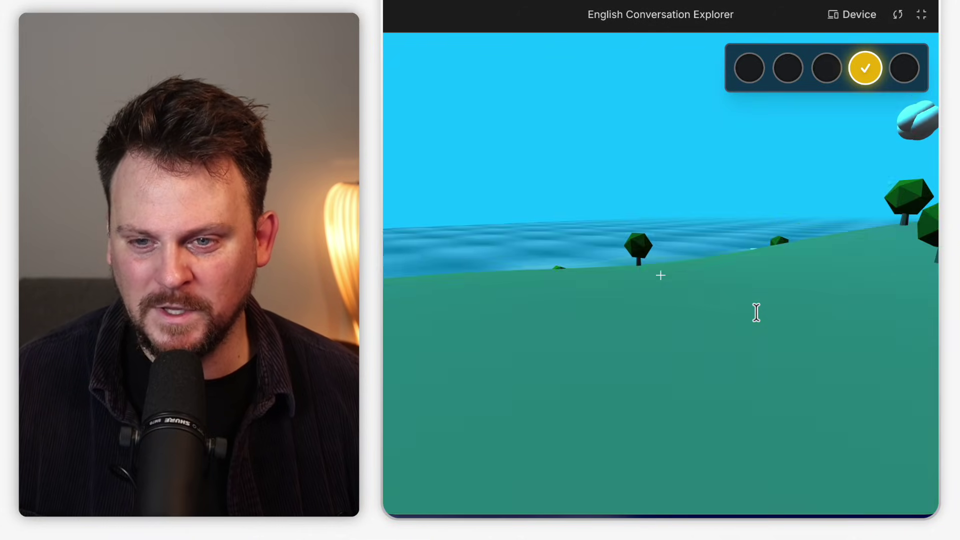
# Walk toward the lake, recheck the map, and reach the blue Azure stone
pyautogui.press('w')
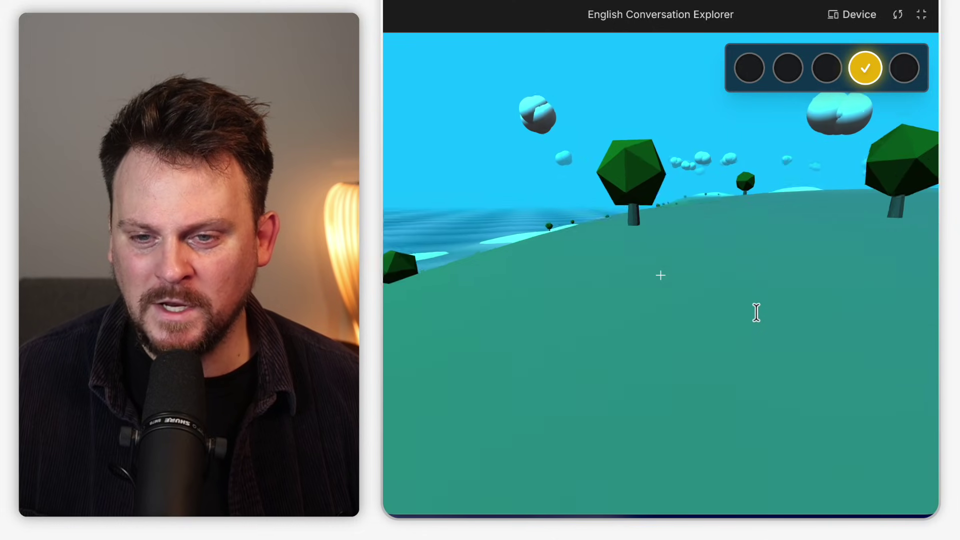
pyautogui.press('w')
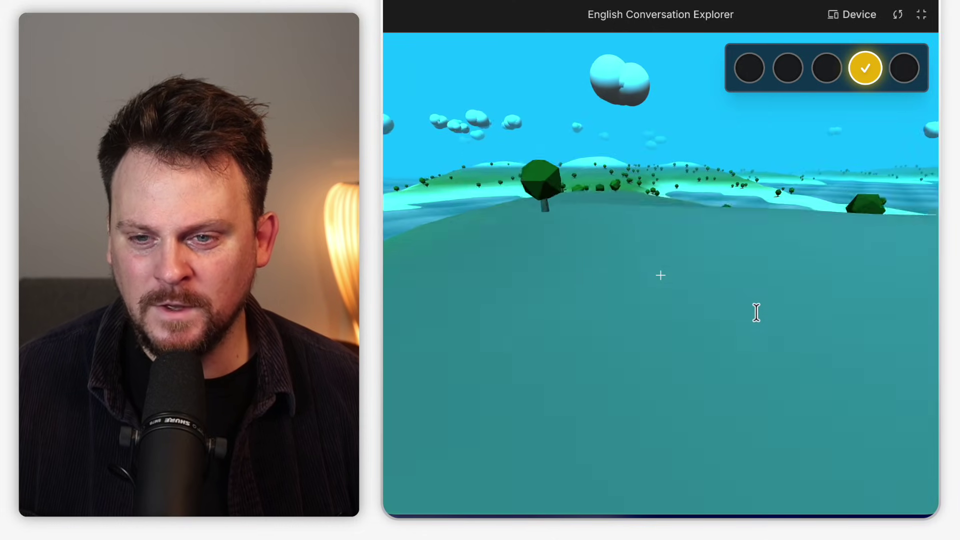
pyautogui.press('w')
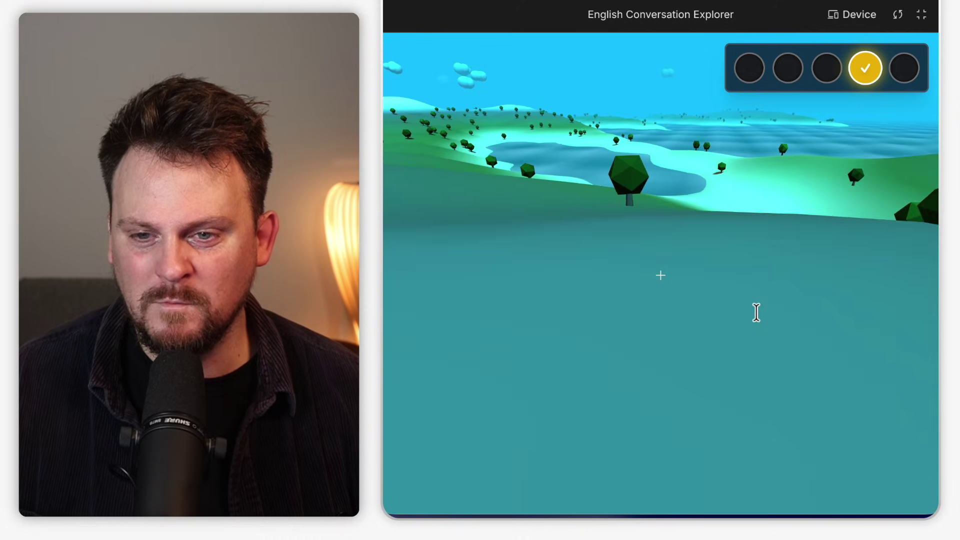
pyautogui.press('w')
pyautogui.press('m')
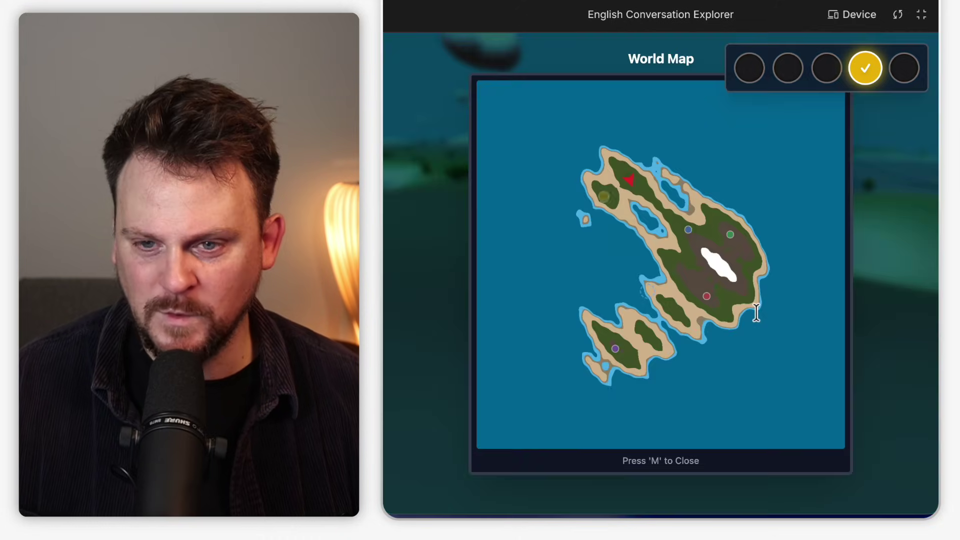
pyautogui.press('m')
pyautogui.press('w')
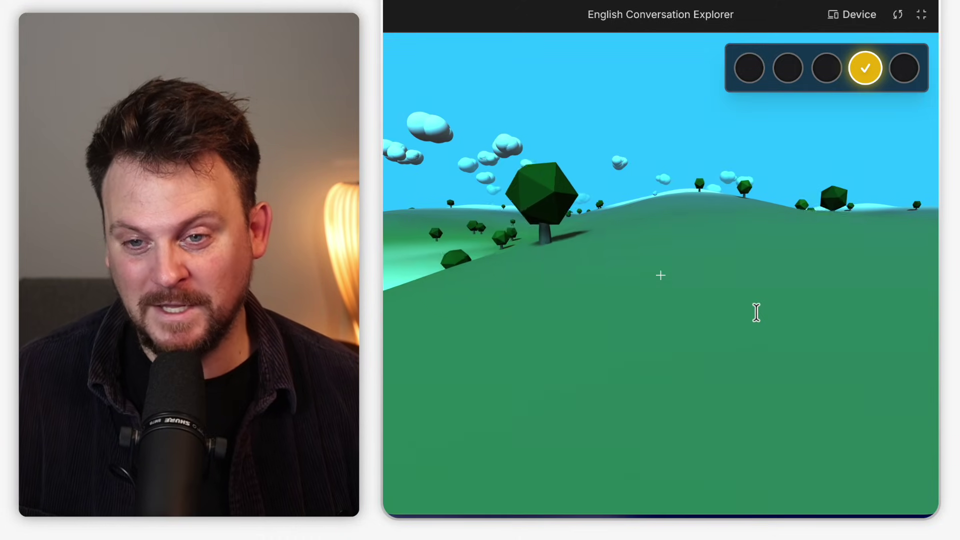
pyautogui.press('w')
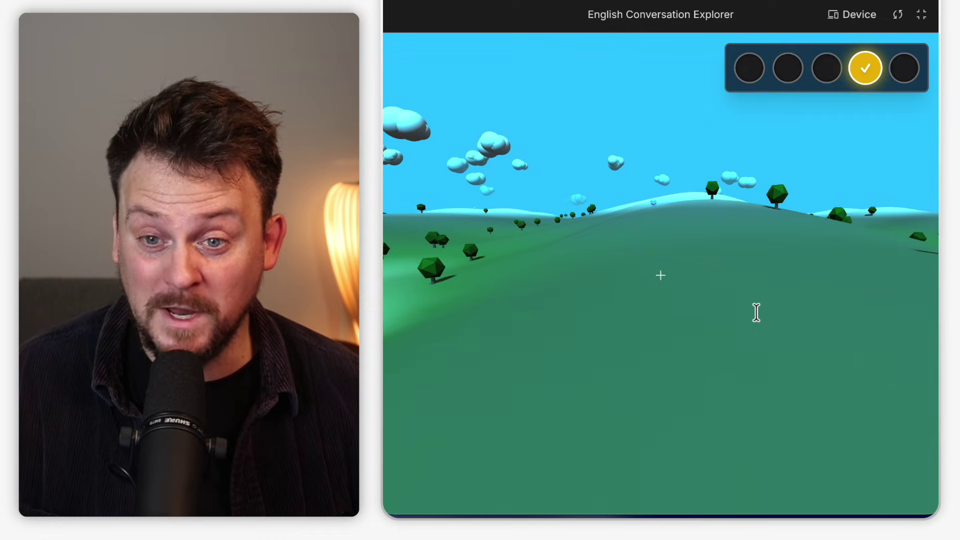
pyautogui.press('w')
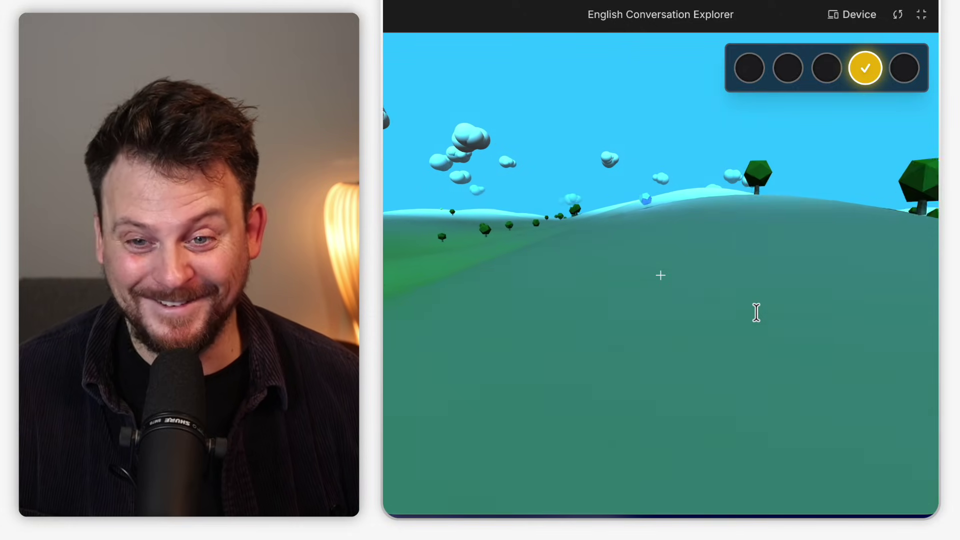
pyautogui.press('w')
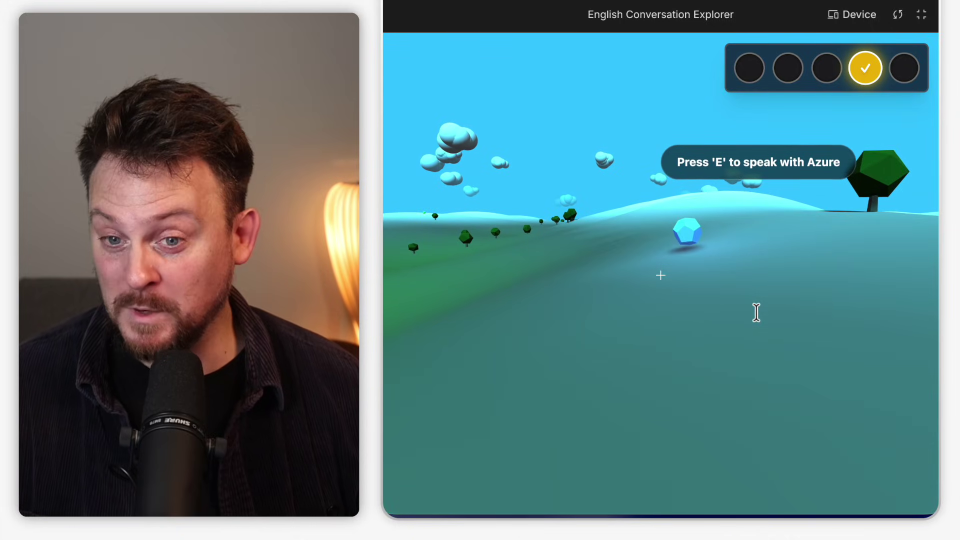
# Speak with the Azure Stone and ask how to use its expression
pyautogui.press('e')
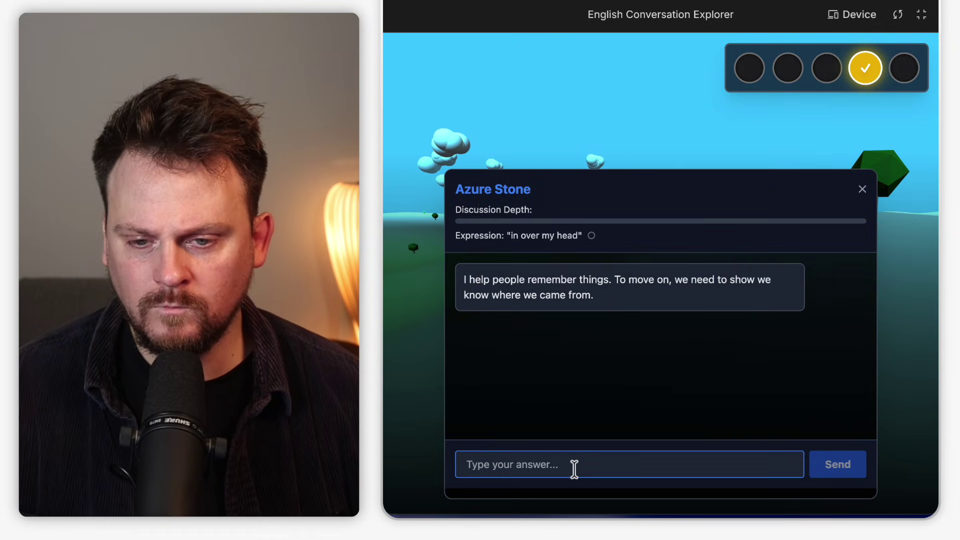
pyautogui.write('Sounds fine to me')
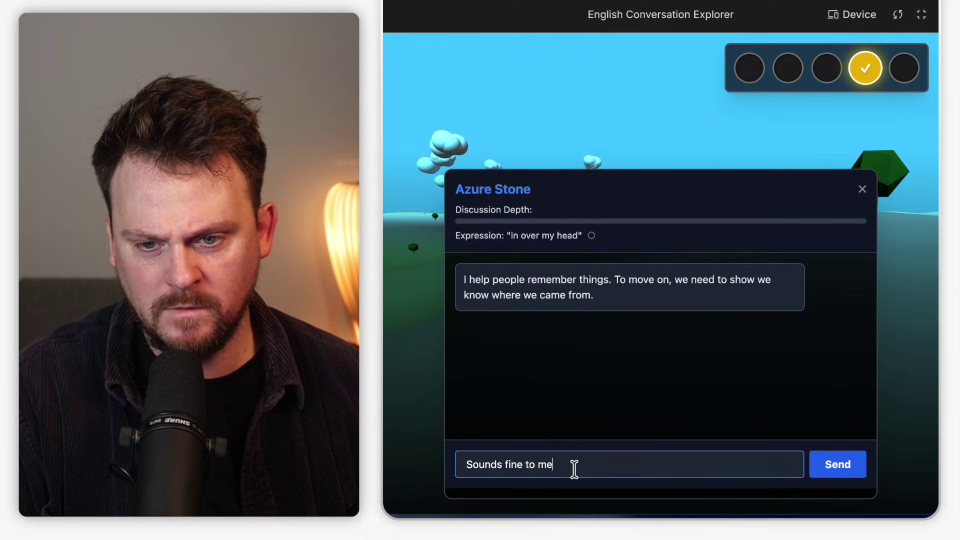
pyautogui.write('. How do we do t')
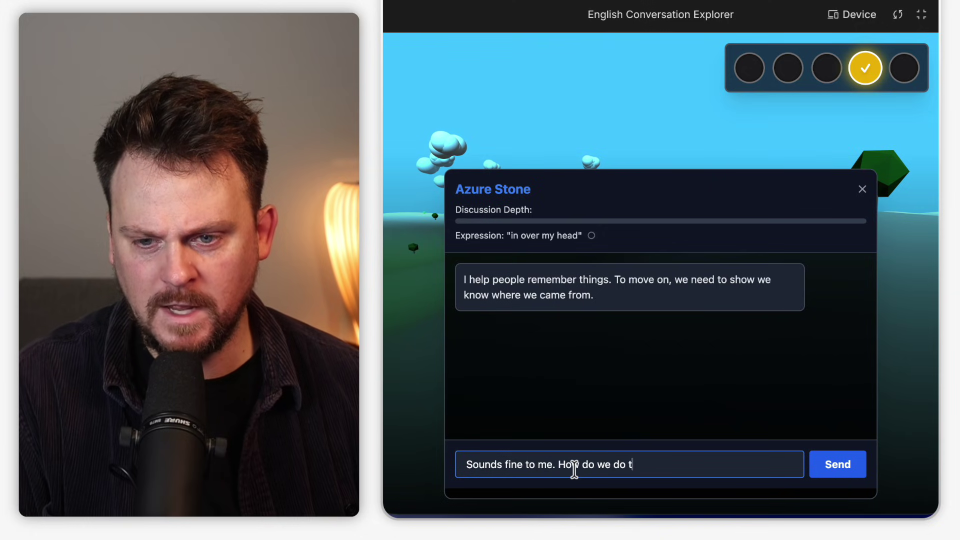
pyautogui.write('hat?')
pyautogui.press('Return')
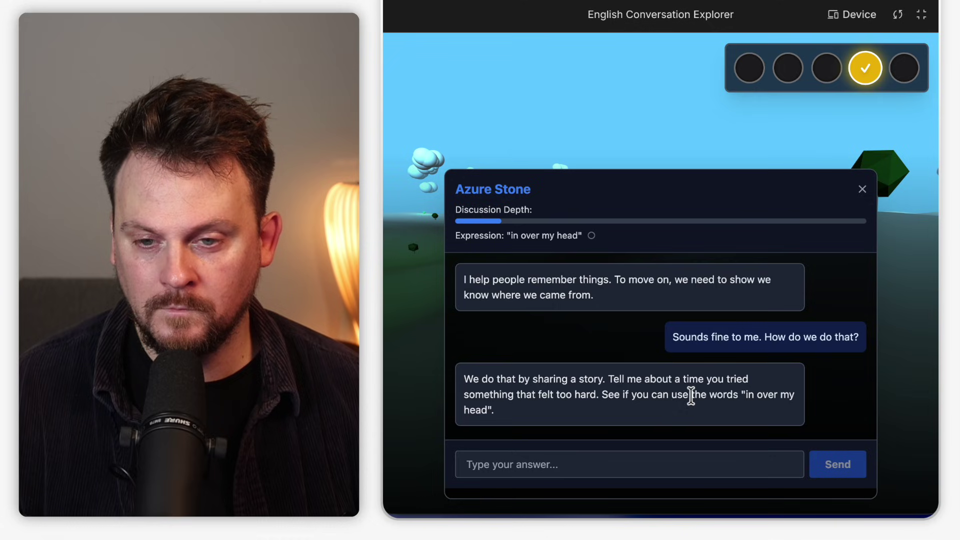
# Send a Finnegan's wake story using 'in over my head' and close the dialog
pyautogui.click(629, 466)
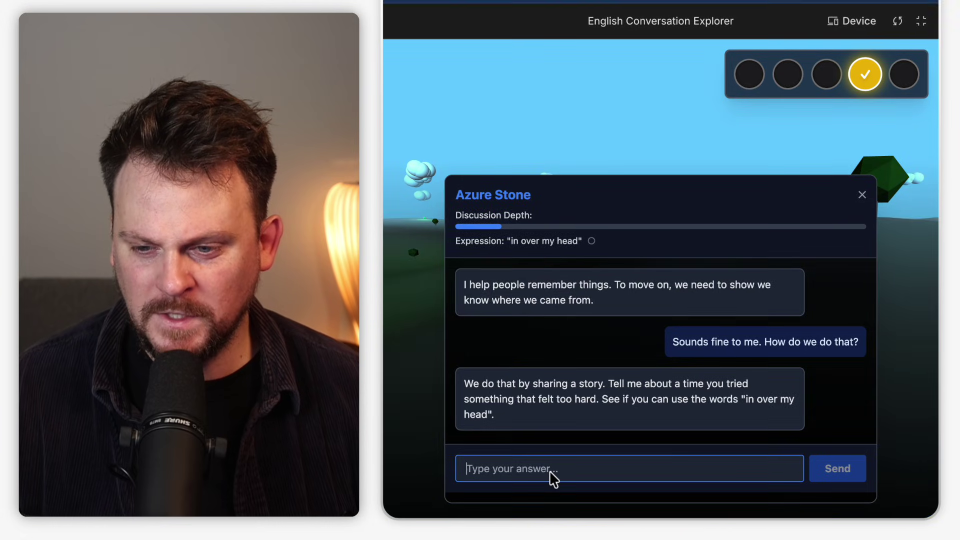
pyautogui.write('There is')
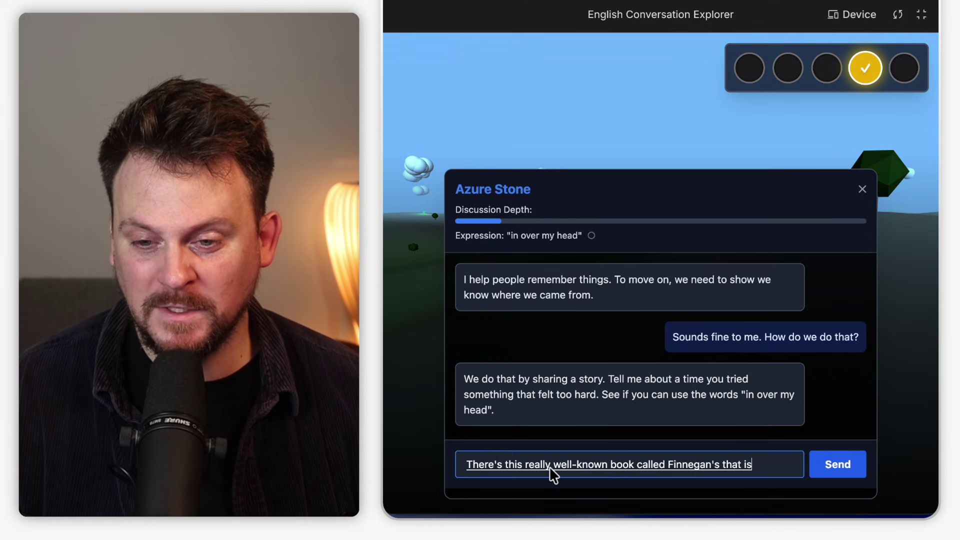
pyautogui.write('ly very difficult to read')
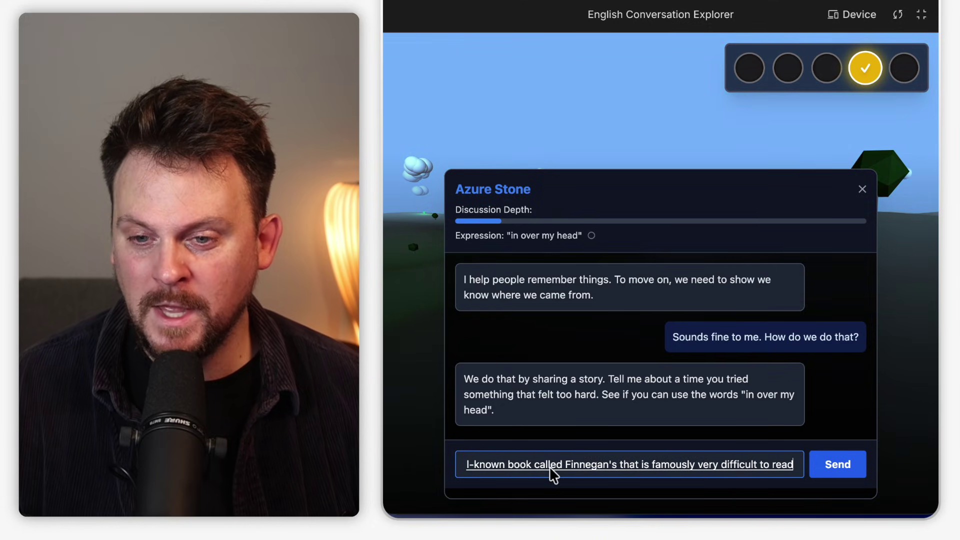
pyautogui.write(', and I took')
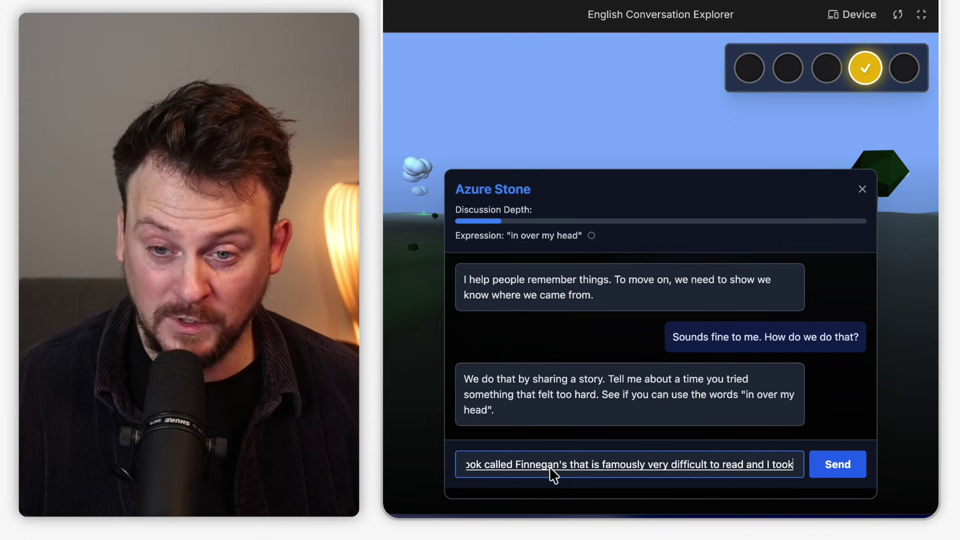
pyautogui.write(' that as a challenge and so I said to')
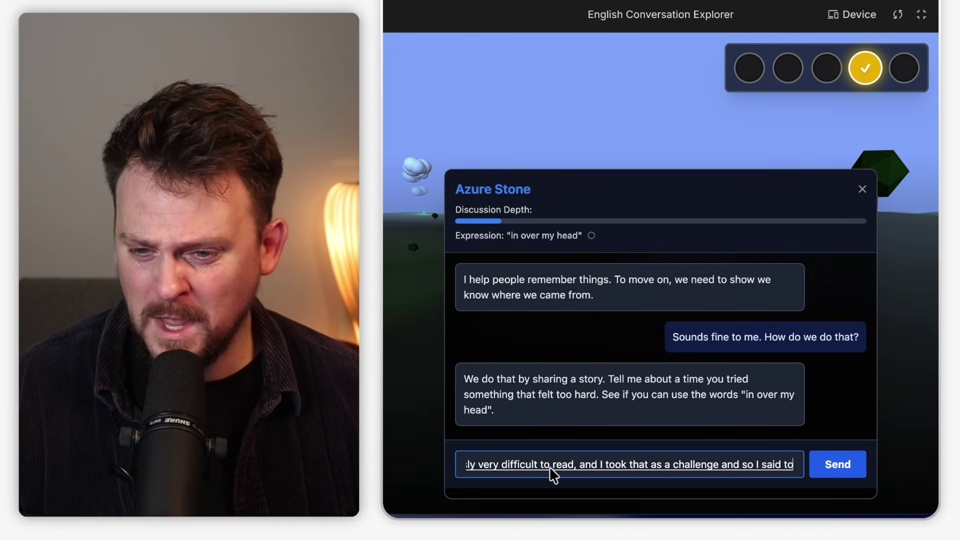
pyautogui.write(" myself, I'll read this")
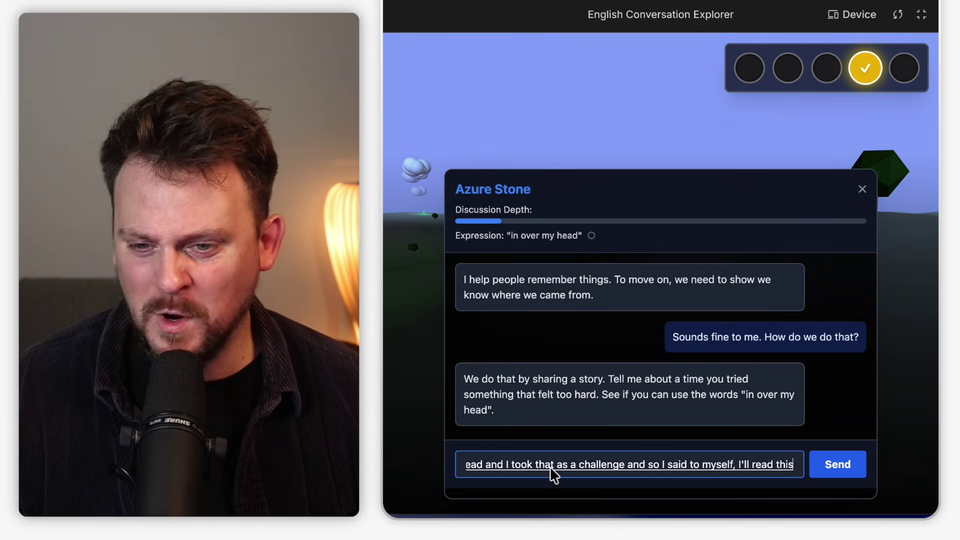
pyautogui.write(' dang book I can read any book there is then I tried')
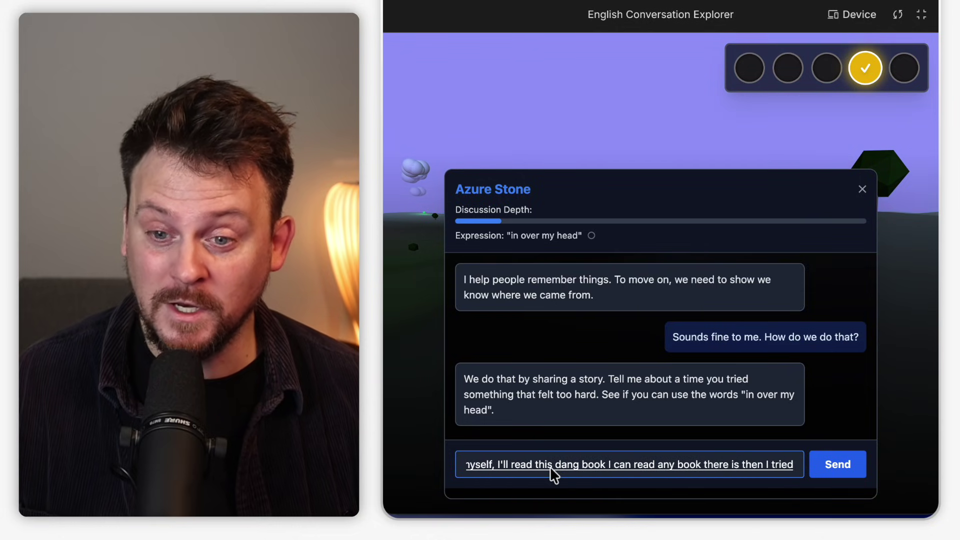
pyautogui.write(' I started')
pyautogui.write(' I barely made it through two pages before I thought to myself')
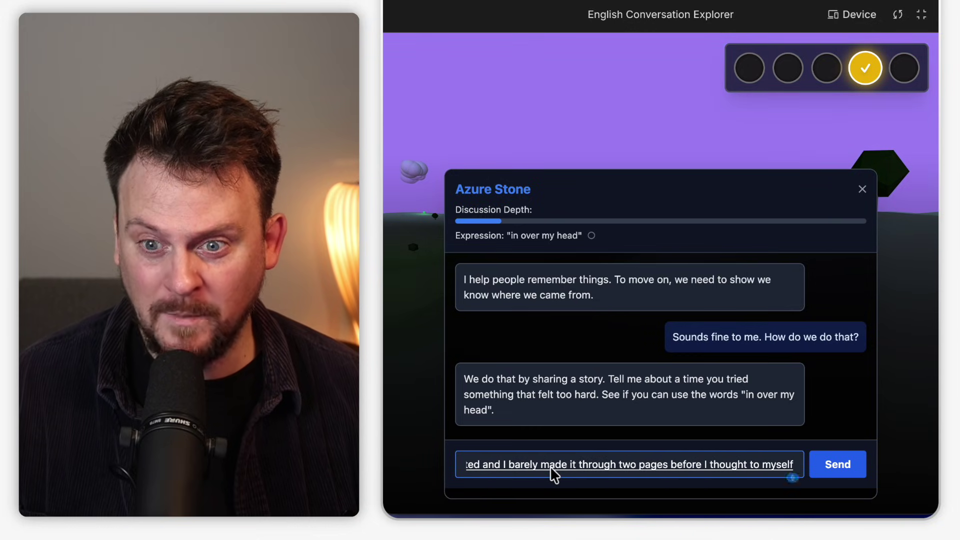
pyautogui.write(" what is happening I don't understand anything in this book")
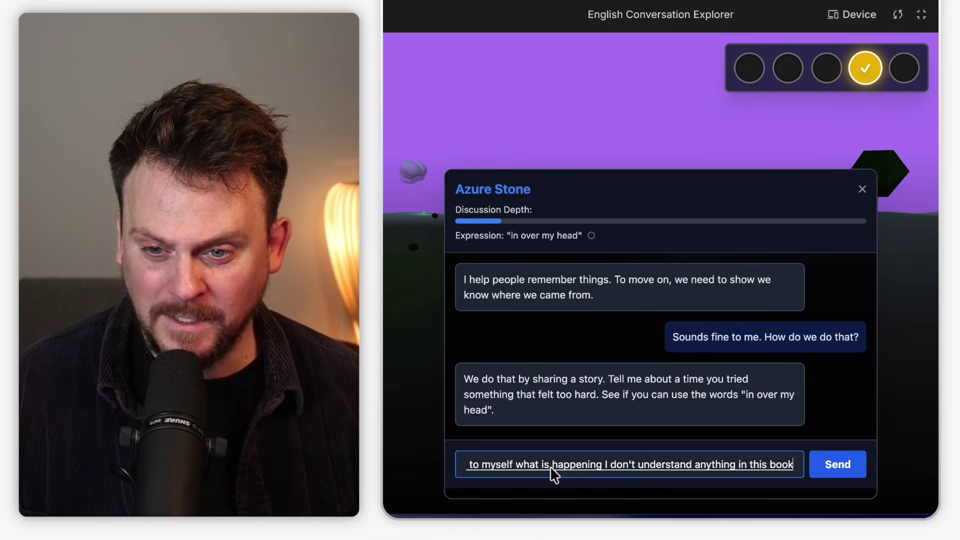
pyautogui.write(" and I'm definitely not going to finish it. I was in way over my head.")
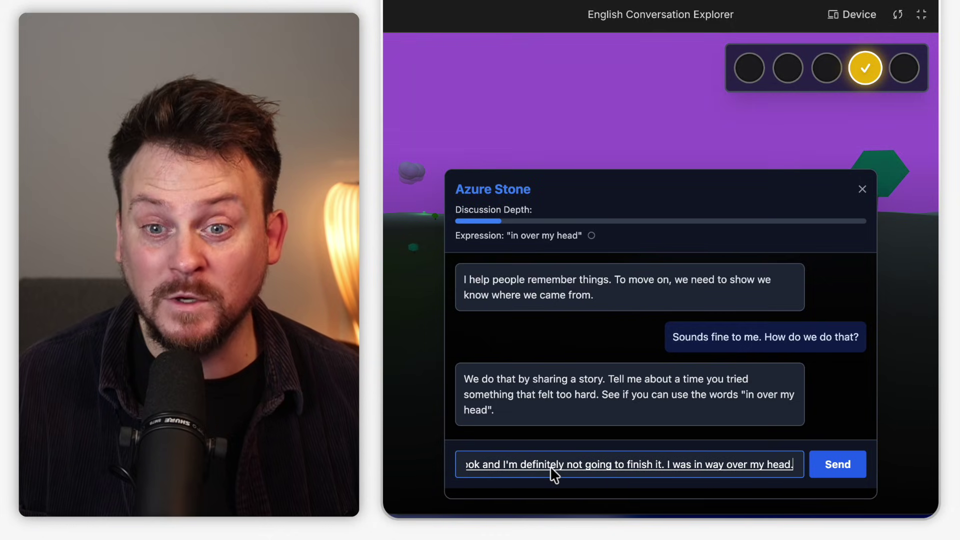
pyautogui.write(' I was in over my head.')
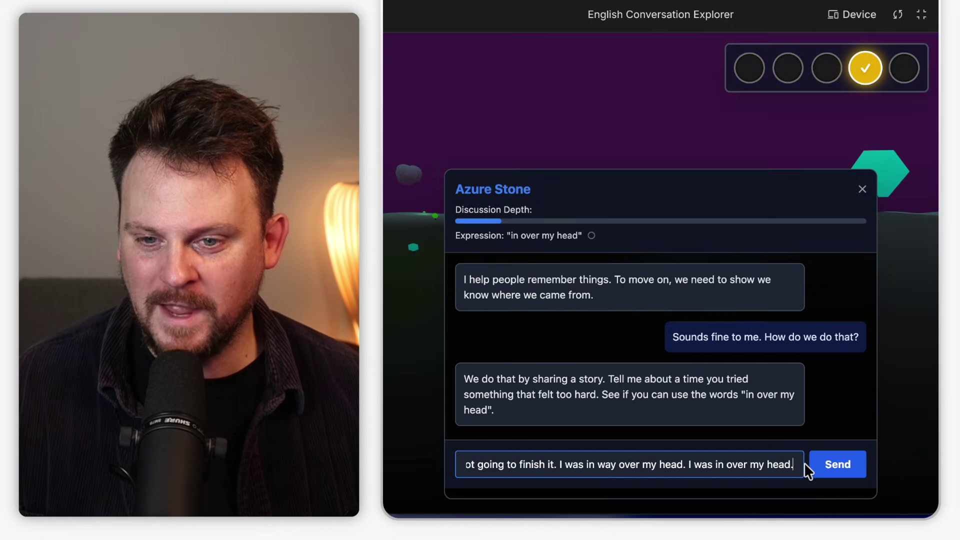
pyautogui.click(835, 465)
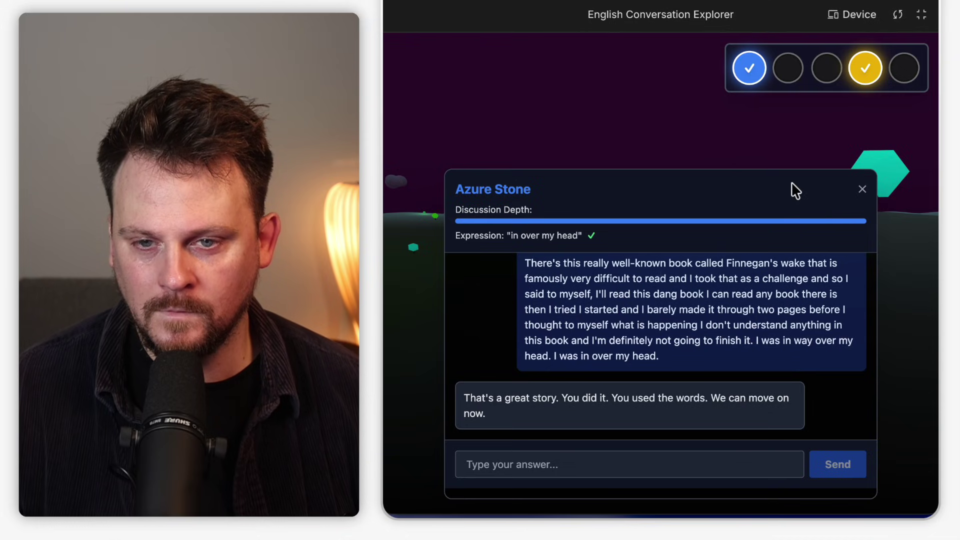
pyautogui.click(861, 190)
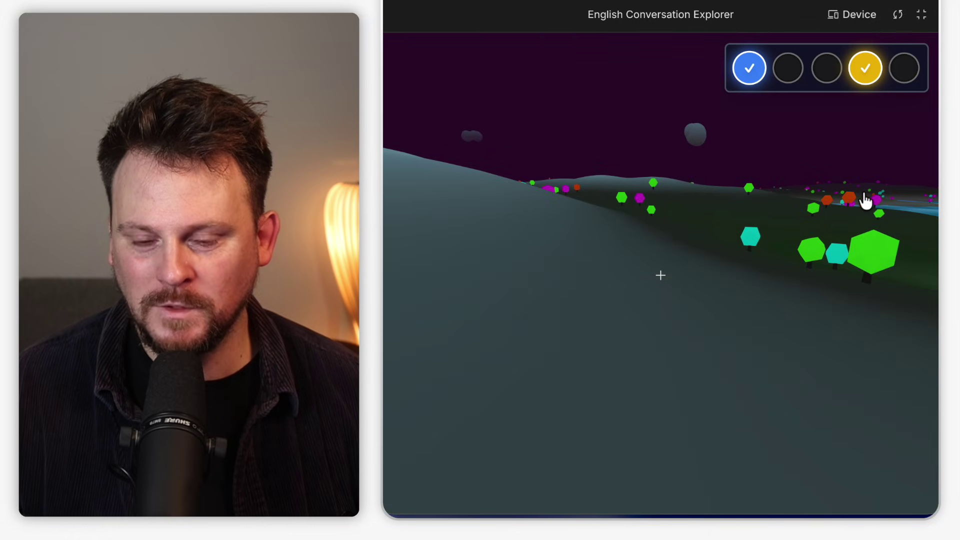
# Check the map, walk through the trees to the green Verdant stone, and speak with it
pyautogui.press('m')
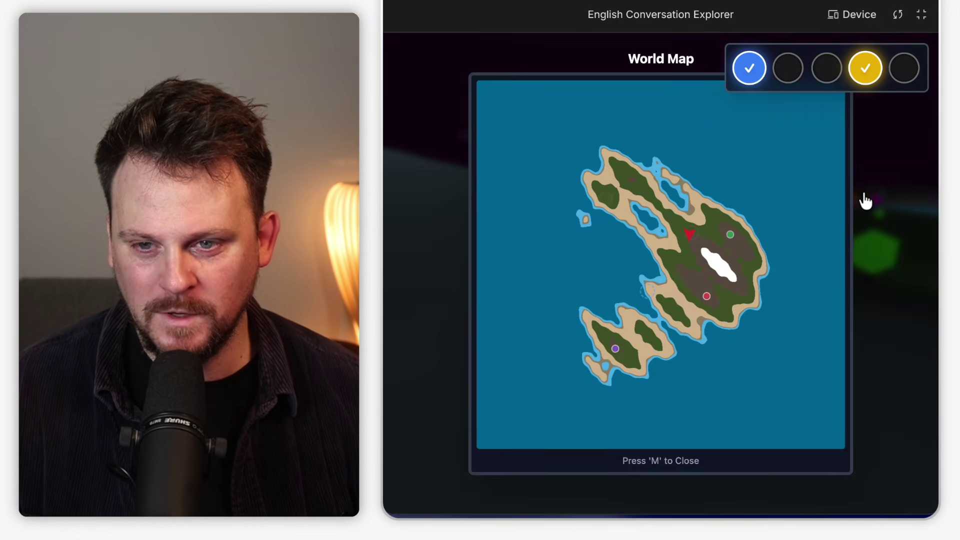
pyautogui.press('m')
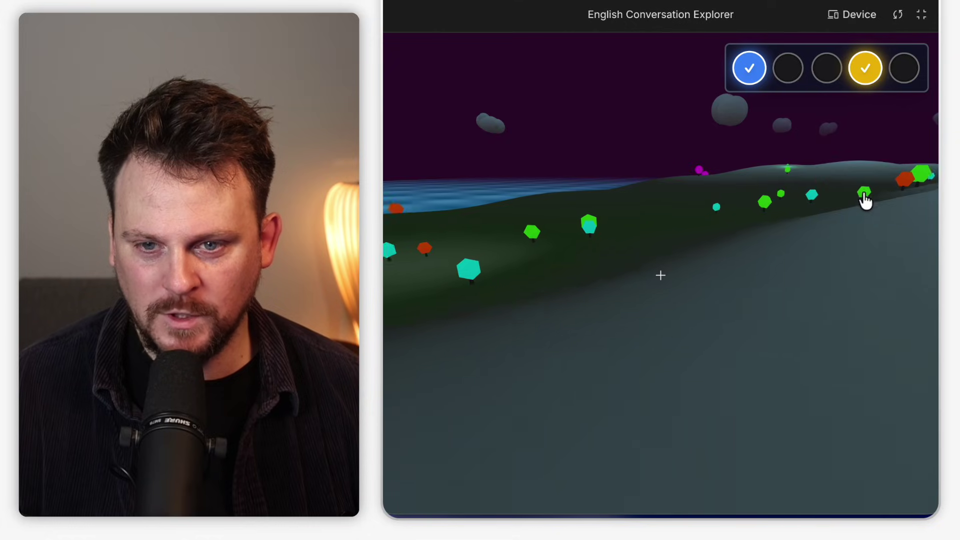
pyautogui.press('w')
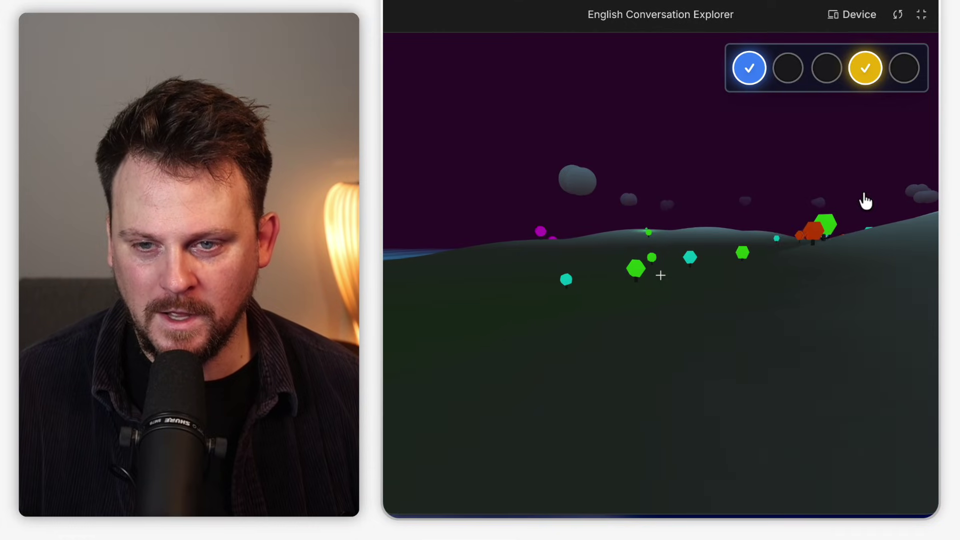
pyautogui.press('w')
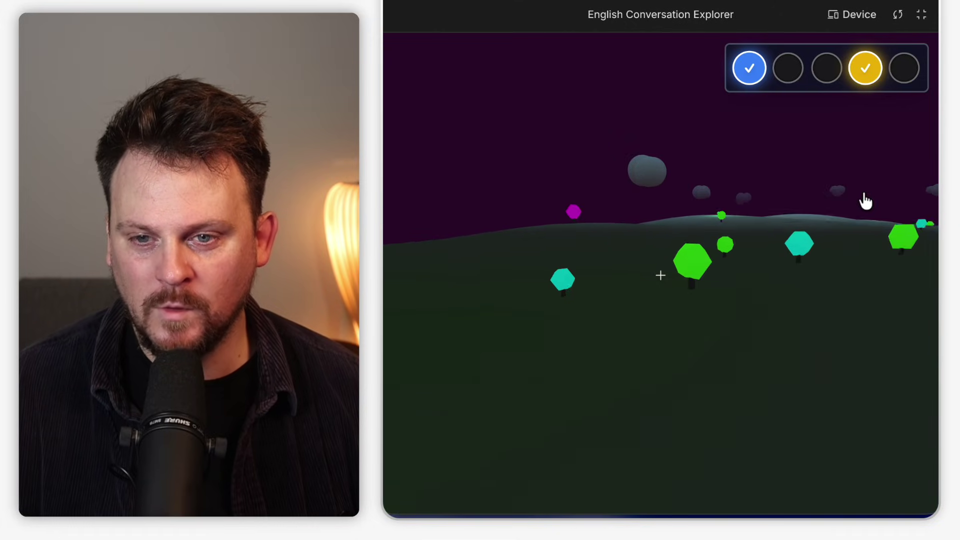
pyautogui.press('w')
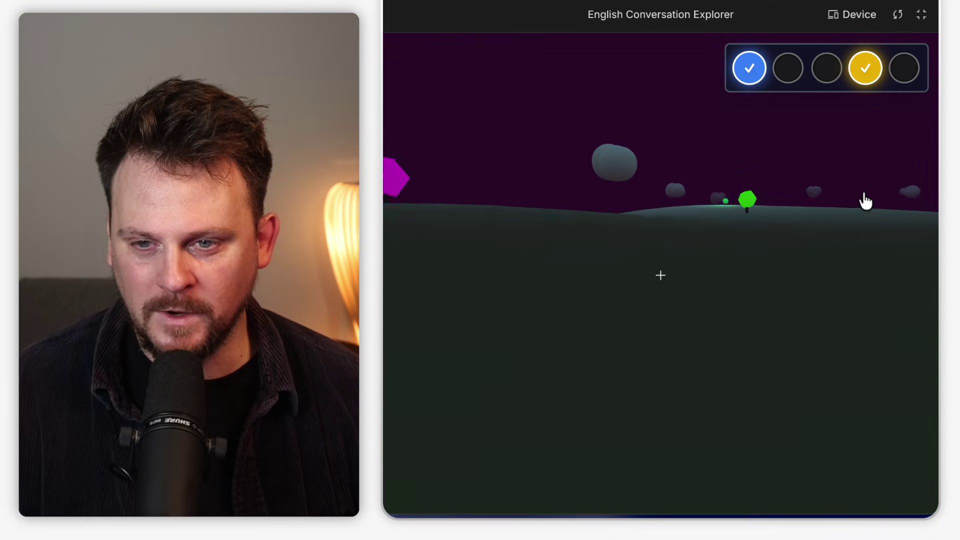
pyautogui.press('w')
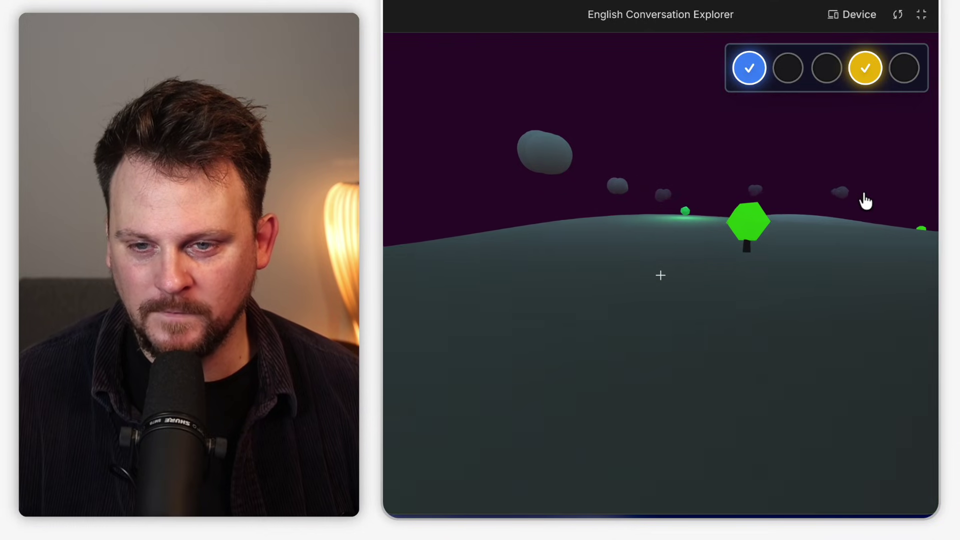
pyautogui.press('w')
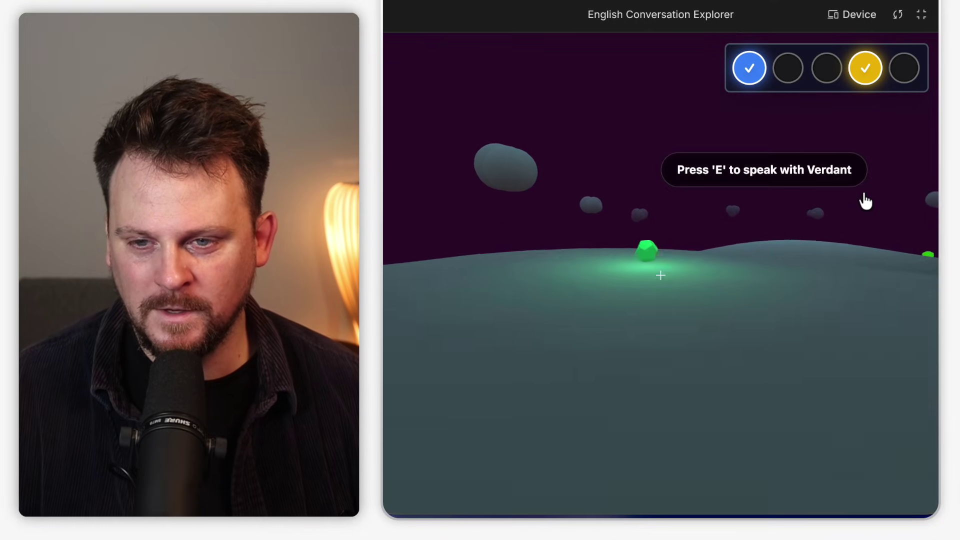
pyautogui.press('e')
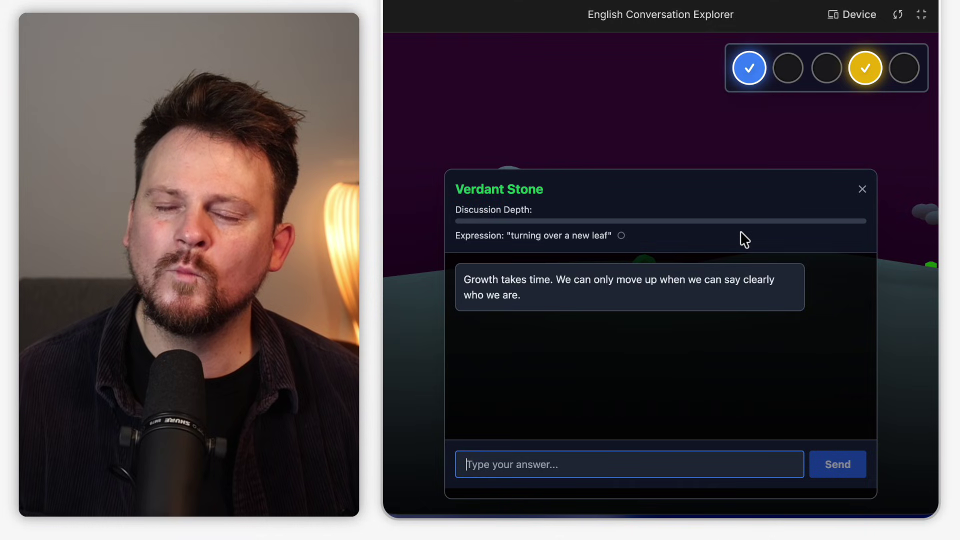
# Send a reply, then a bedtime story using 'turning over a new leaf', and close the chat
pyautogui.click(547, 468)
pyautogui.write("I couldn't have said it better myself.")
pyautogui.press('Return')
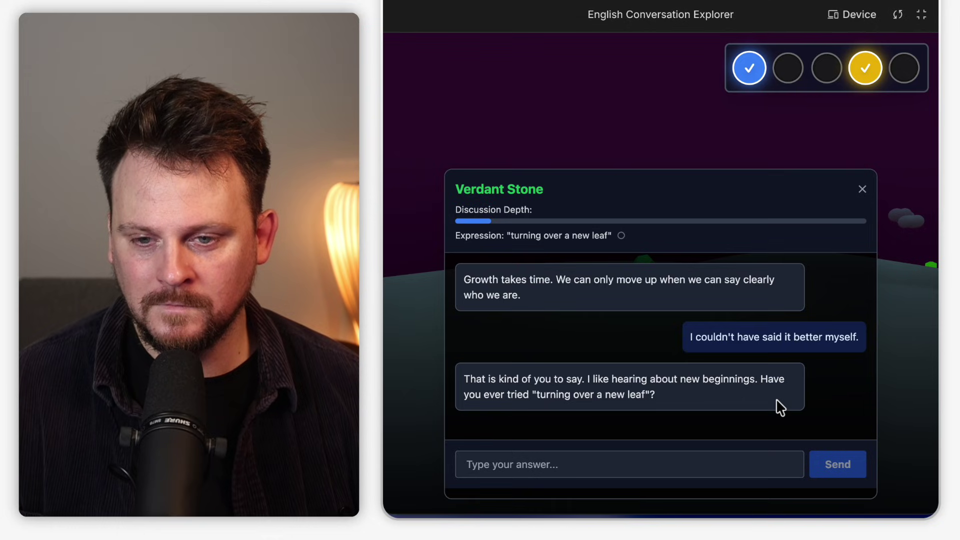
pyautogui.click(608, 466)
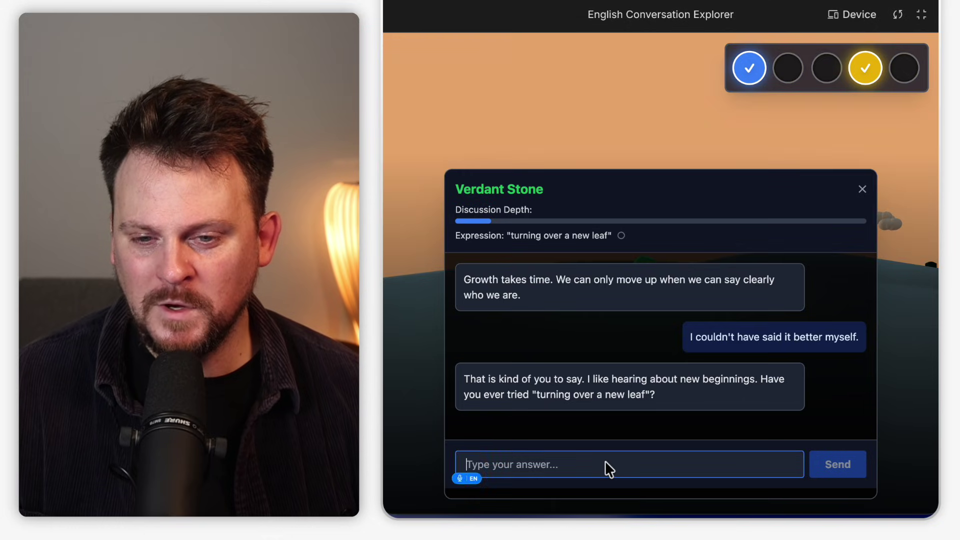
pyautogui.write('There was a period of time where I was')
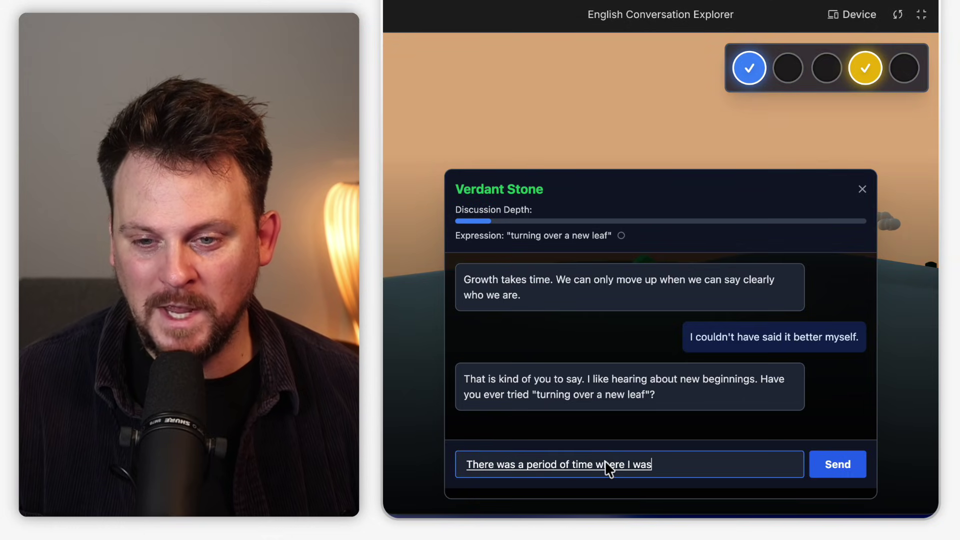
pyautogui.write('later and later')
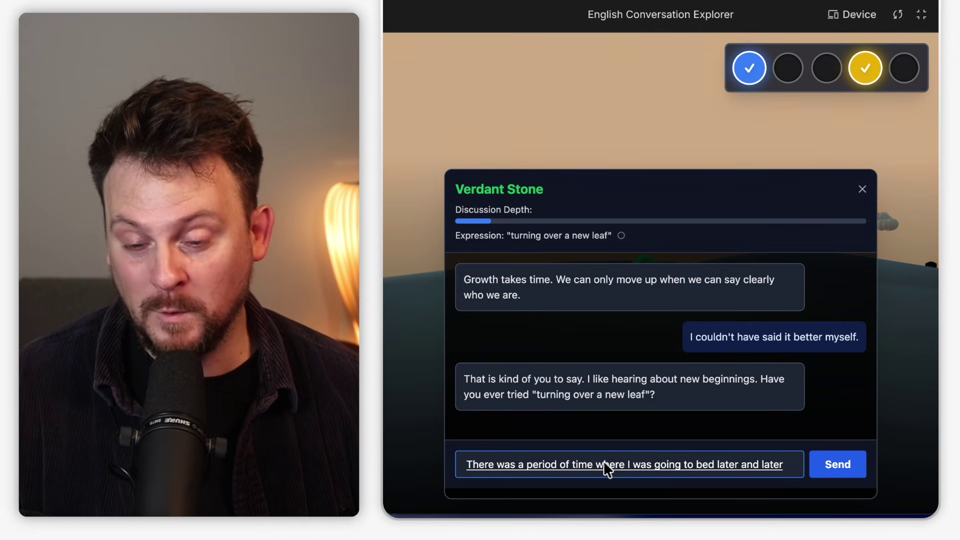
pyautogui.write(' there will be days when I would go')
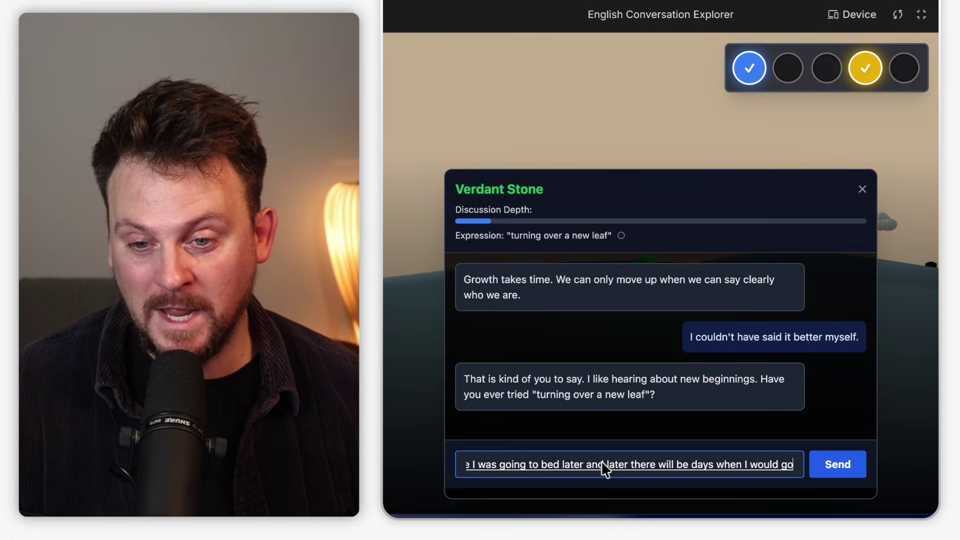
pyautogui.write(' to bed at 34')
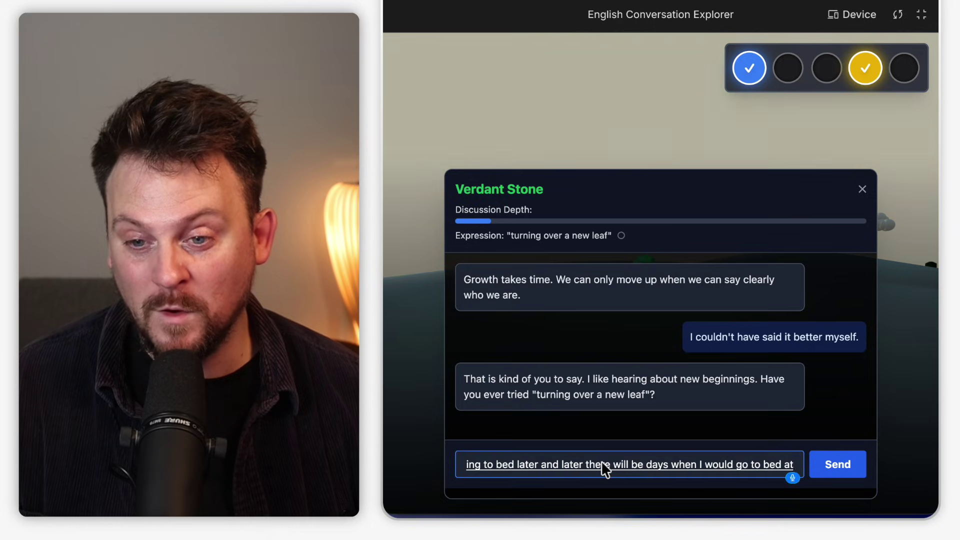
pyautogui.write(' sometimes even five in the morning, which was pretty crazy')
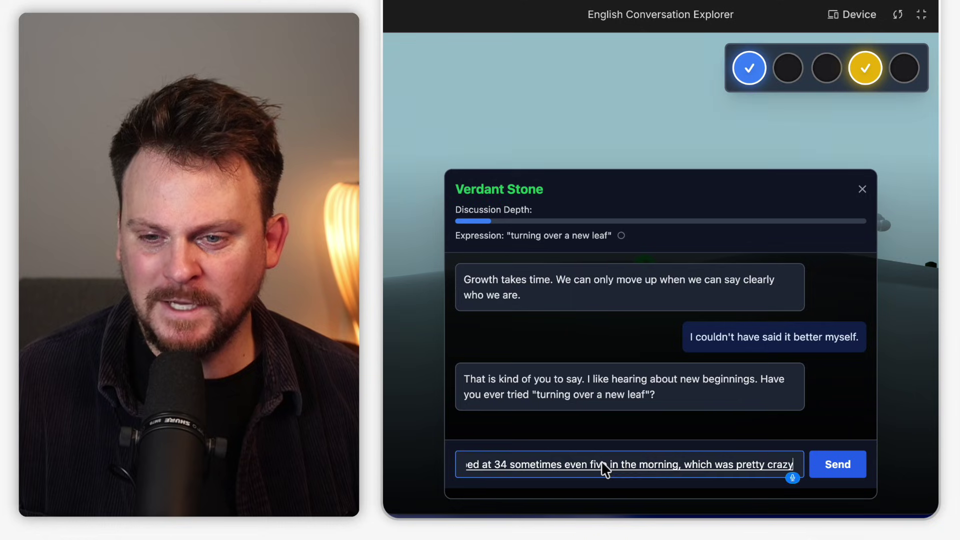
pyautogui.write(" decided it wasn't good for me")
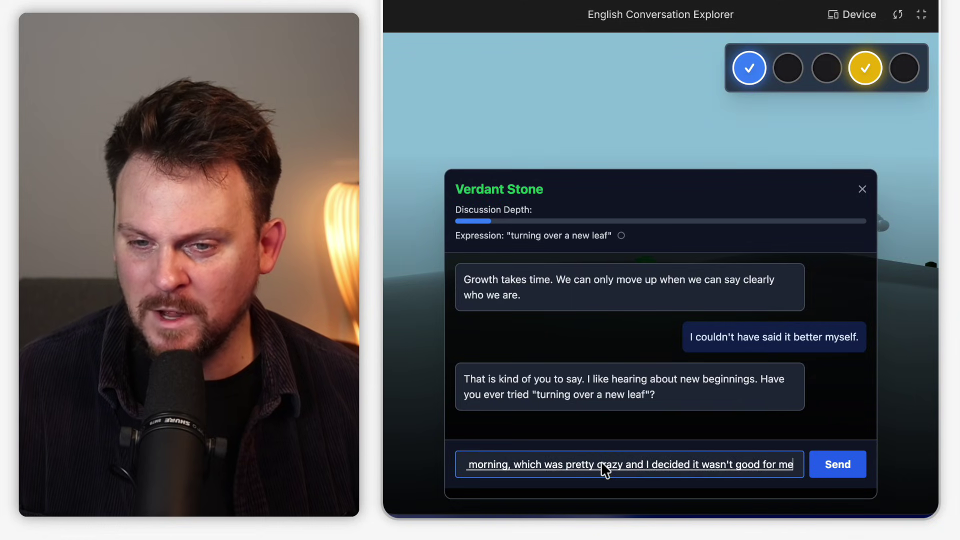
pyautogui.write(". It wasn't healthy so")
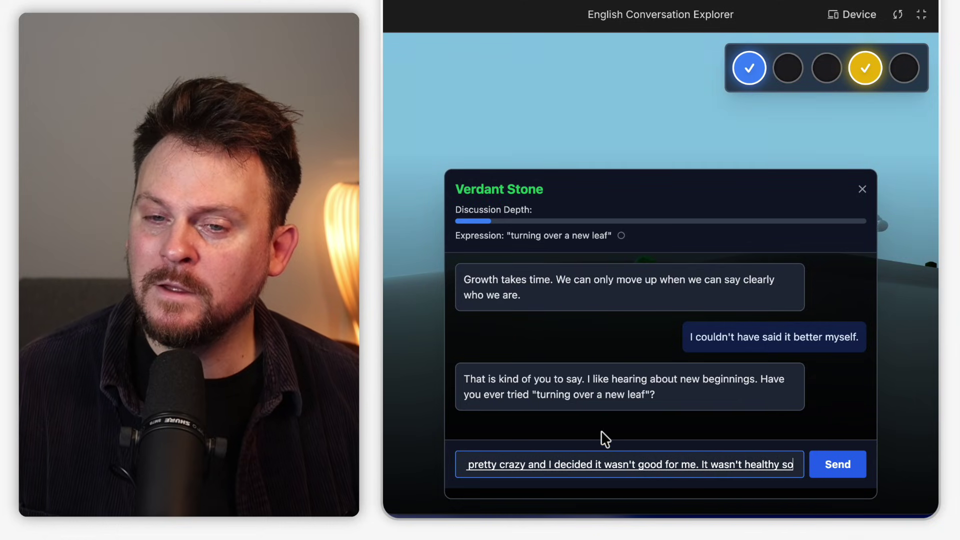
pyautogui.write(' I began turning over')
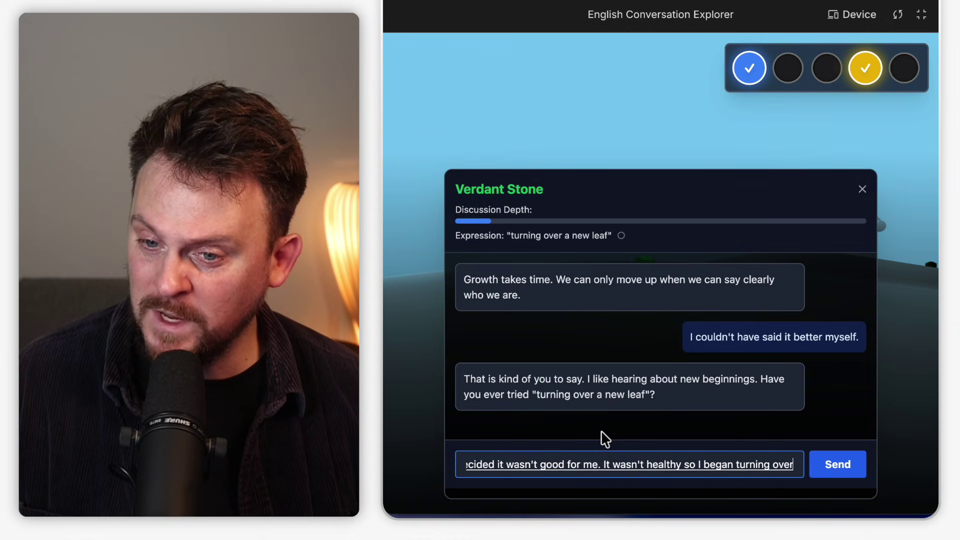
pyautogui.write(' a new leaf.')
pyautogui.press('BackSpace')
pyautogui.write('by.')
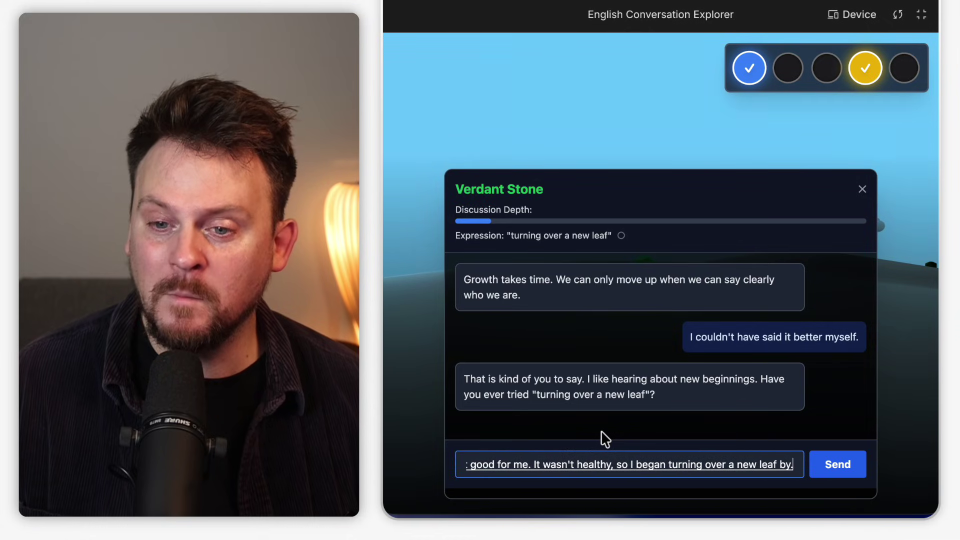
pyautogui.write(' making a hard strict')
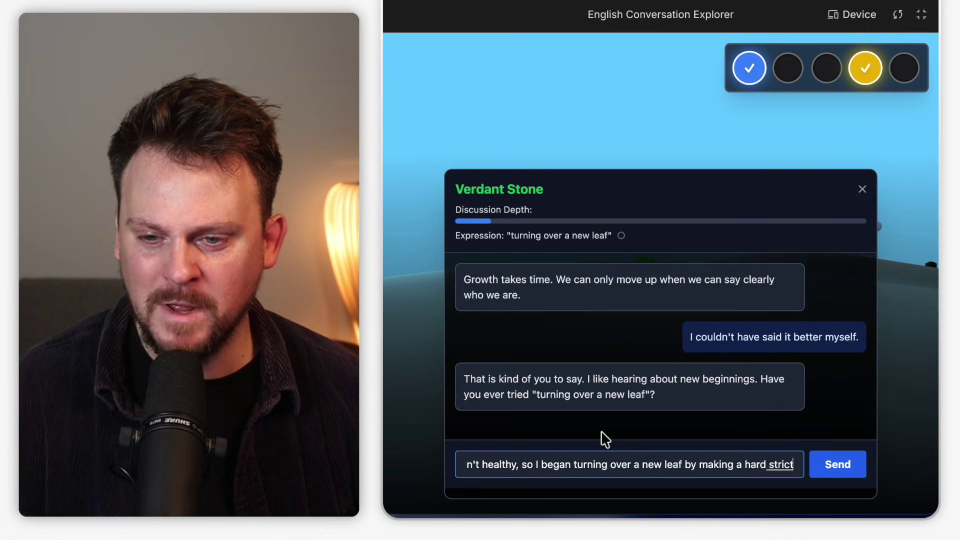
pyautogui.write(' bedtime at midnight')
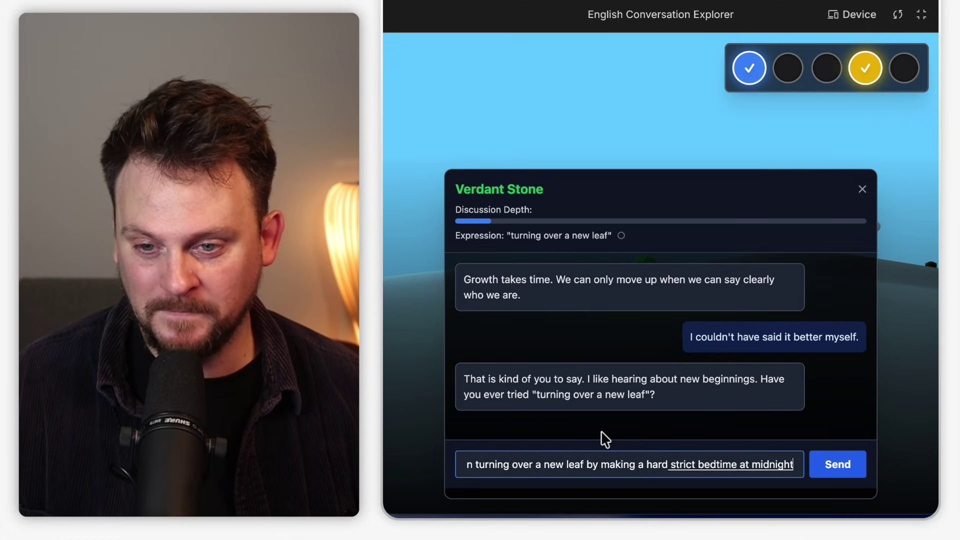
pyautogui.write(" and it's is")
pyautogui.press('BackSpace')
pyautogui.press('BackSpace')
pyautogui.write("extremely ironic that I'm saying this recording at four in the morning.")
pyautogui.press('Return')
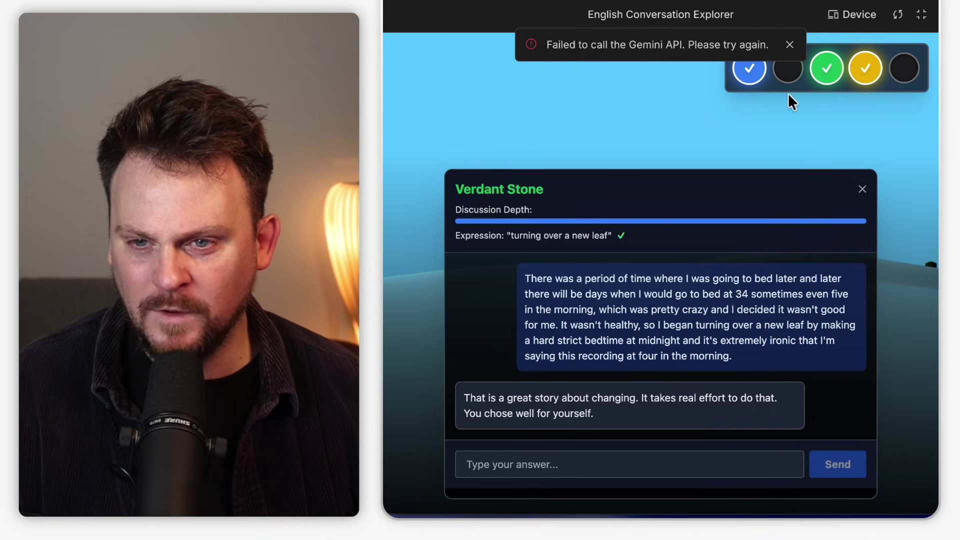
pyautogui.press('Escape')
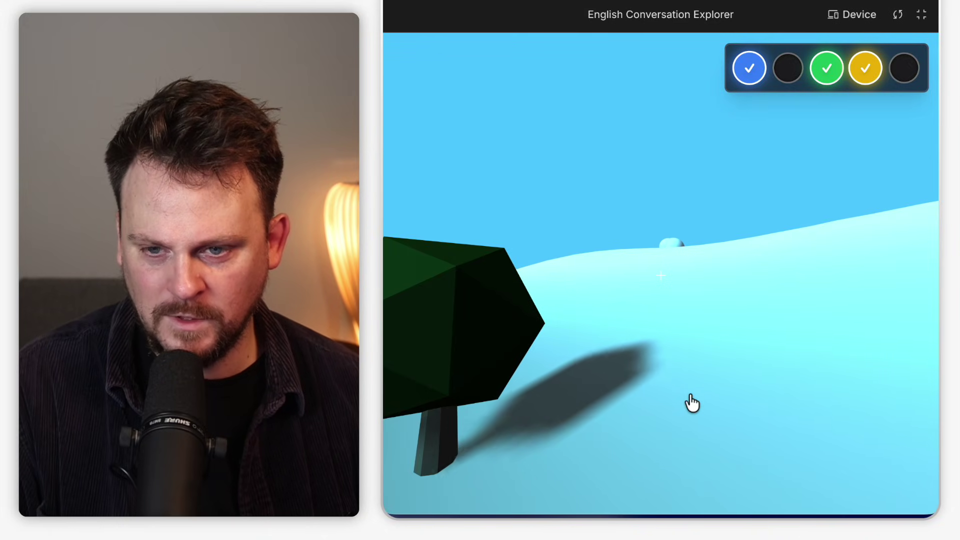
# Walk over the hill, past the trees, to the red Crimson Stone
pyautogui.press('m')
pyautogui.press('m')
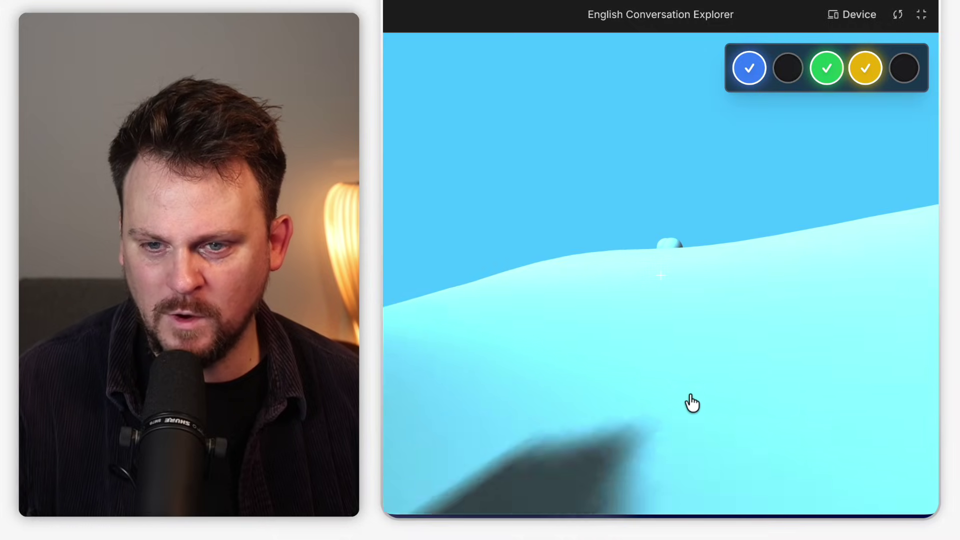
pyautogui.press('w')
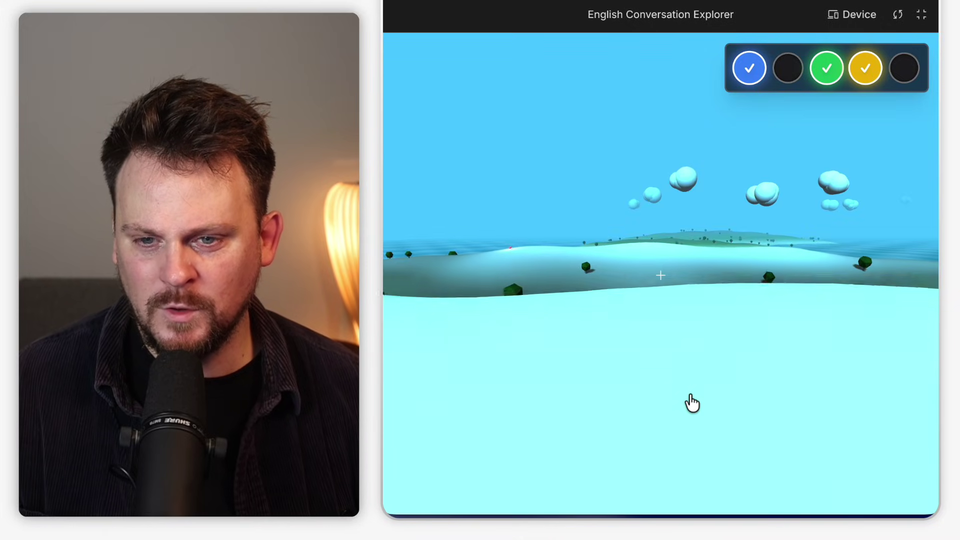
pyautogui.press('w')
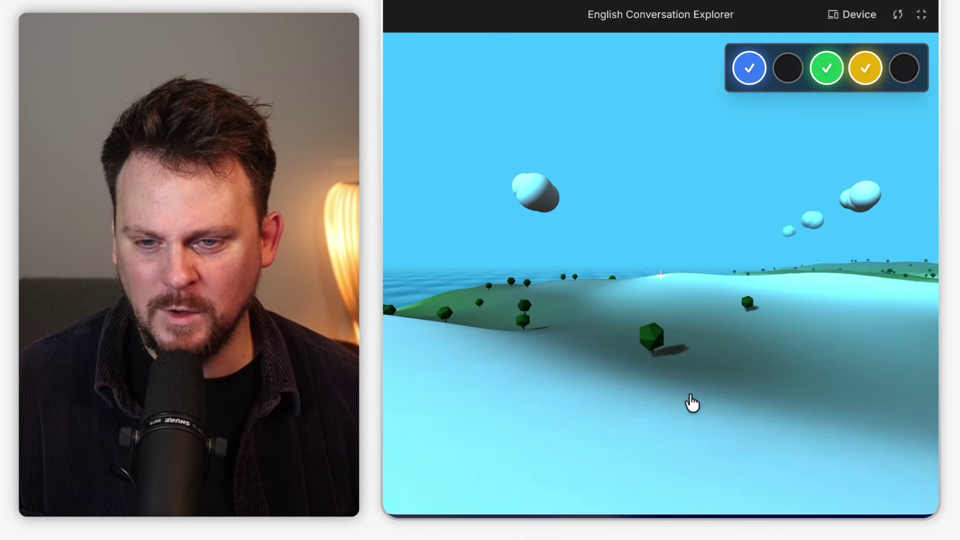
pyautogui.press('w')
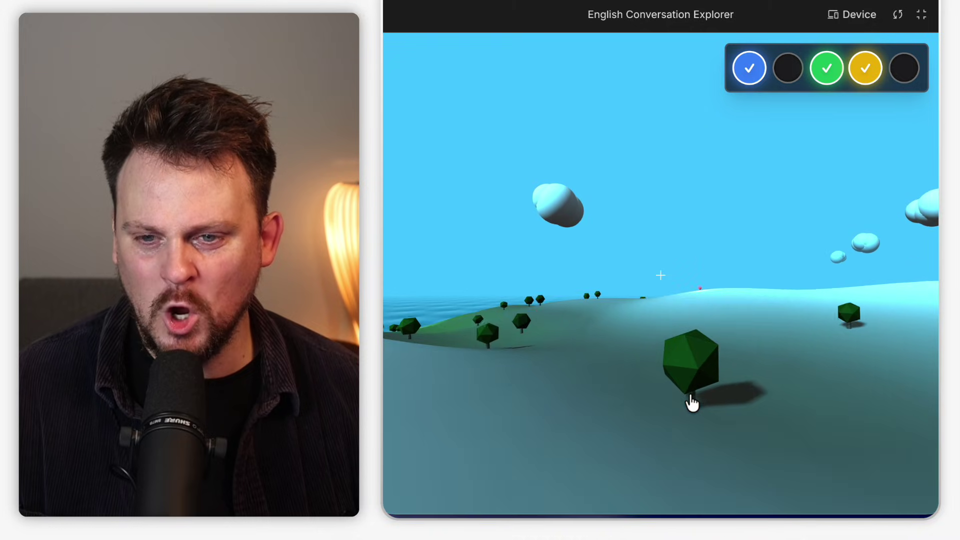
pyautogui.press('w')
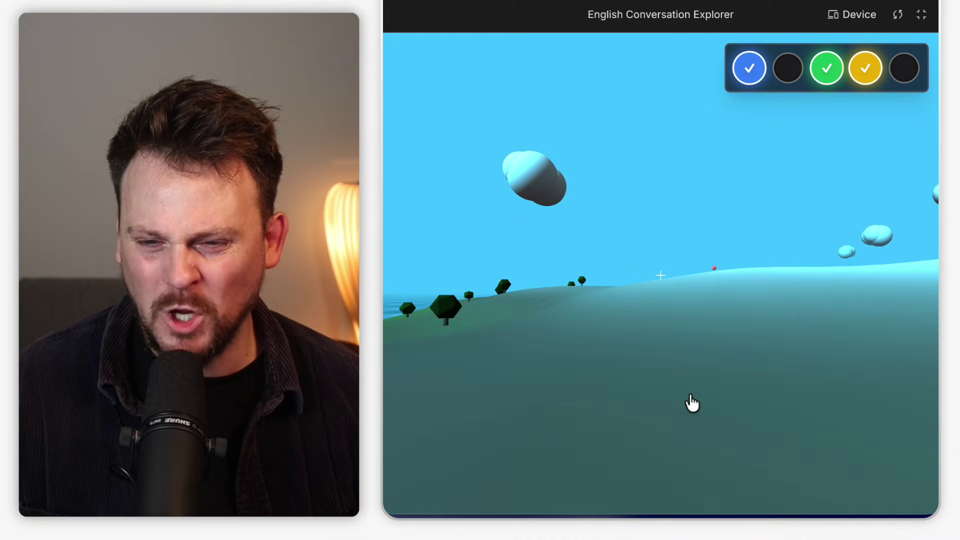
pyautogui.press('w')
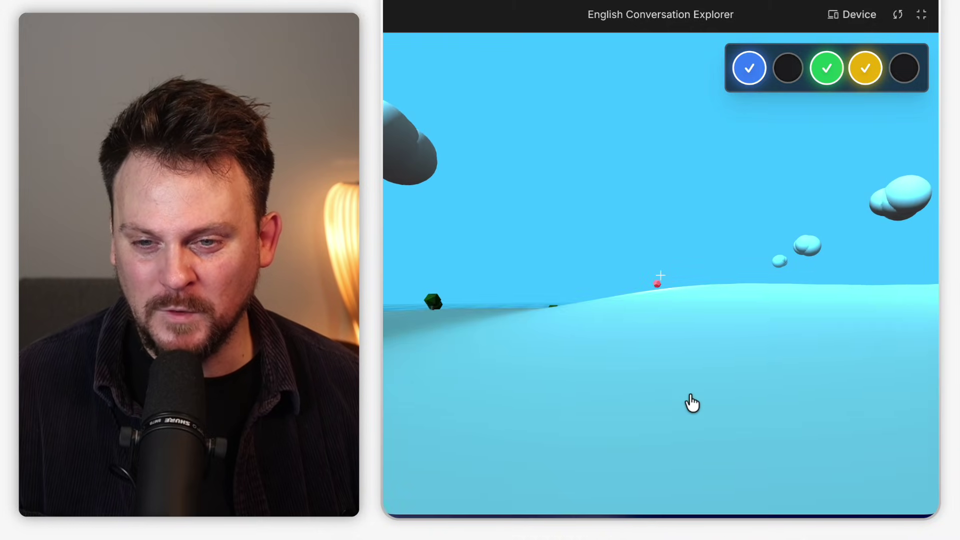
pyautogui.press('w')
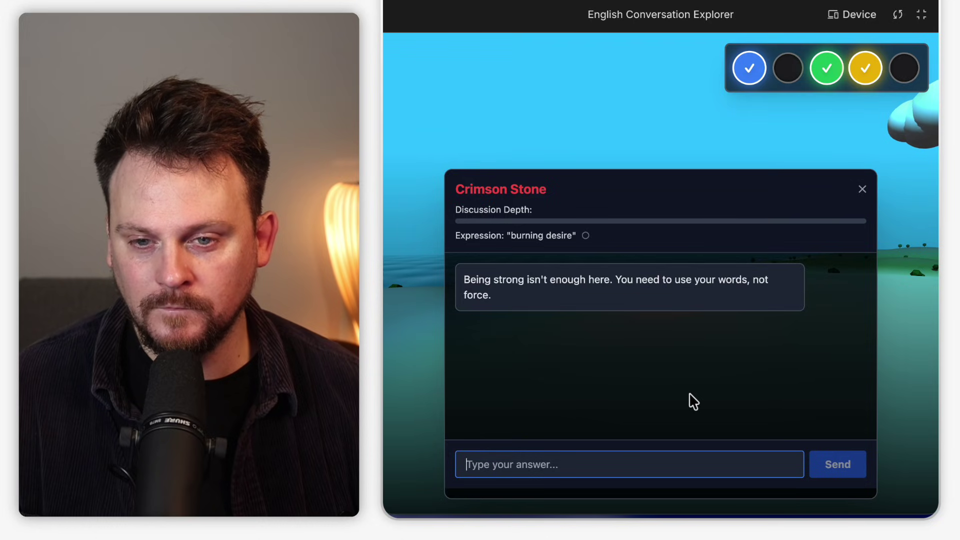
pyautogui.write('I agree')
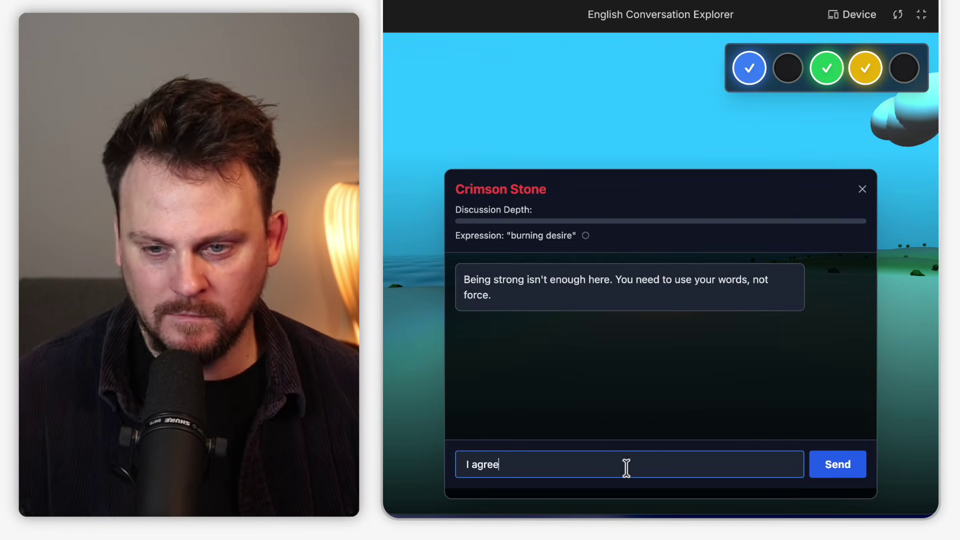
# Send 'I agree', then answers about a burning desire and learning interests
pyautogui.press('Return')
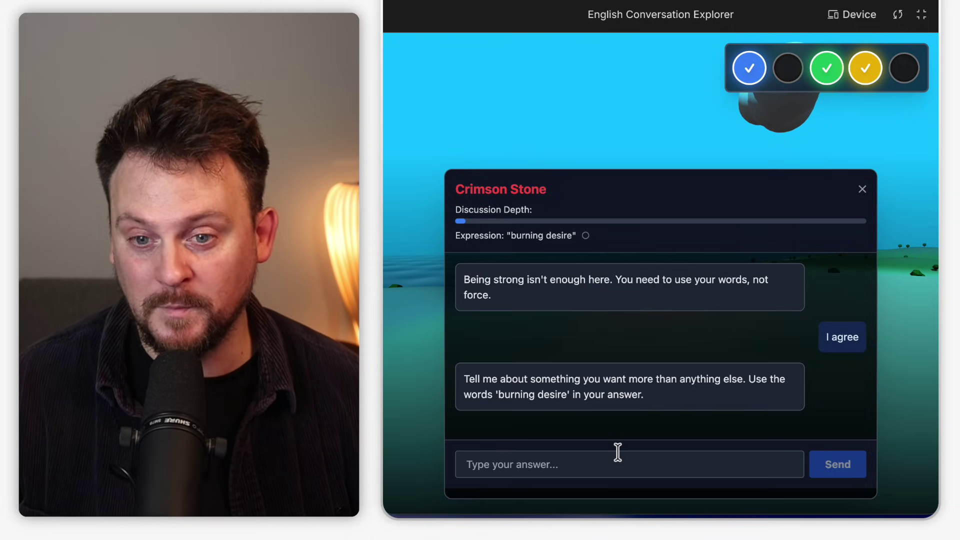
pyautogui.click(500, 462)
pyautogui.write('If I get interested')
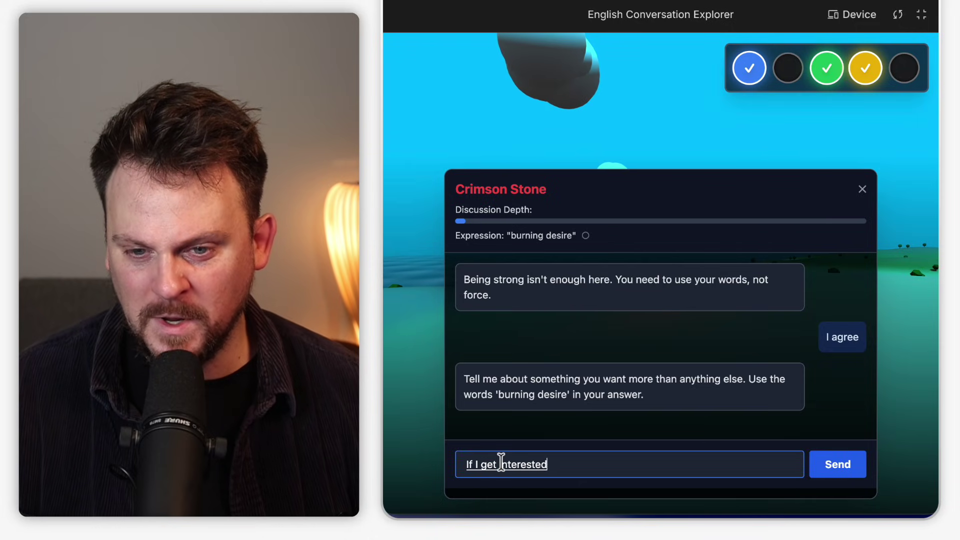
pyautogui.write(' in a topic it become')
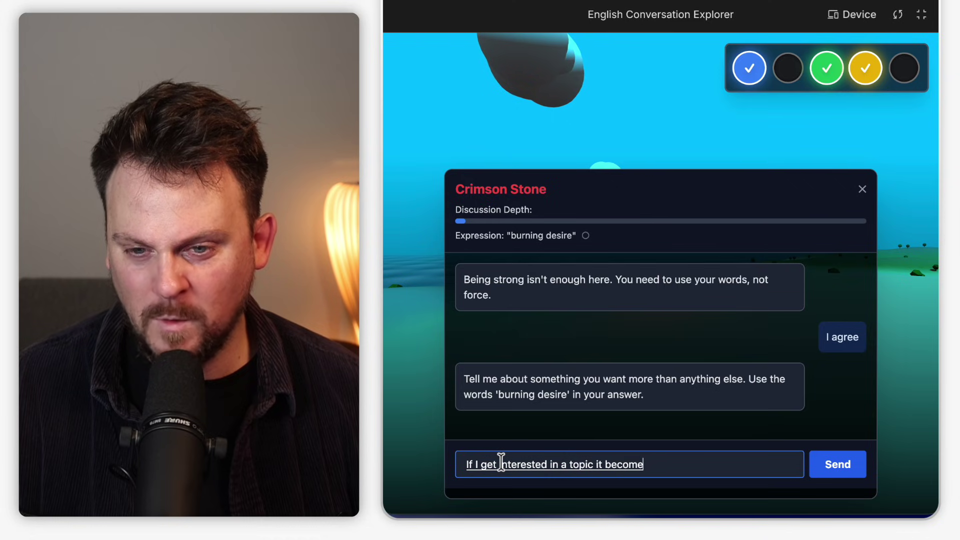
pyautogui.write('ion for me. I have a burning desire to understand it.')
pyautogui.press('BackSpace')
pyautogui.write('read about it')
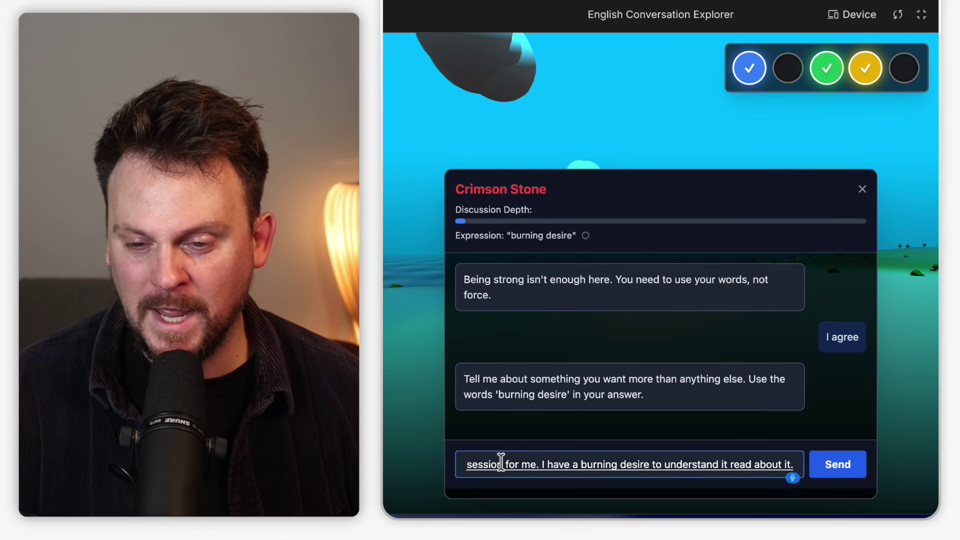
pyautogui.write(' and.')
pyautogui.press('BackSpace')
pyautogui.write("eventually put something together using the knowledge that I've learned like an article or something like that I can't explain.")
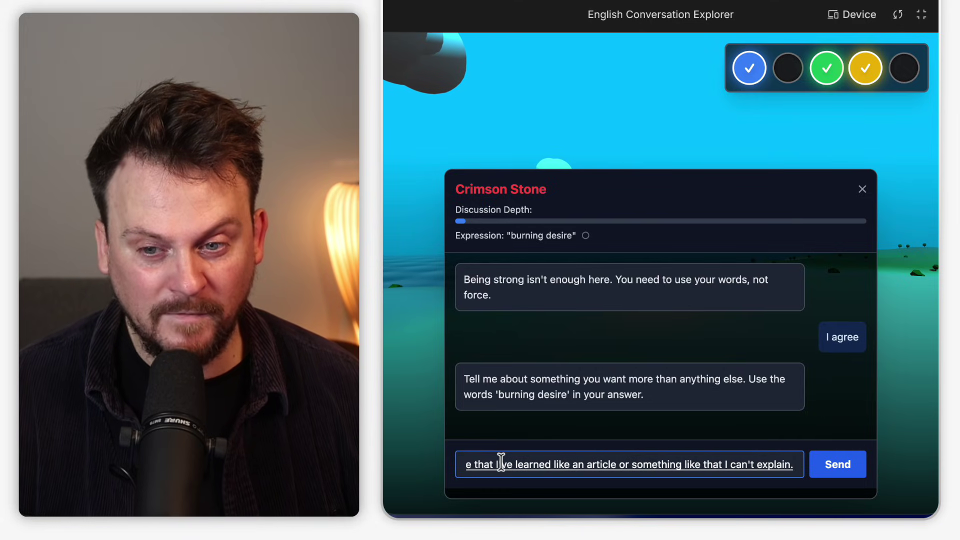
pyautogui.press('BackSpace')
pyautogui.write('why I have to do that or why?')
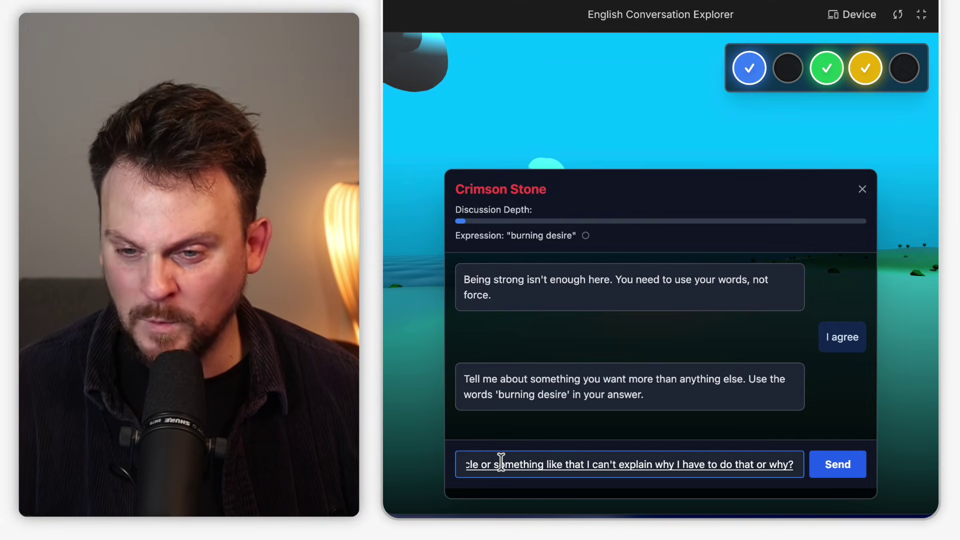
pyautogui.press('BackSpace')
pyautogui.write("so obsessive for me but that's just how I've always been")
pyautogui.press('Return')
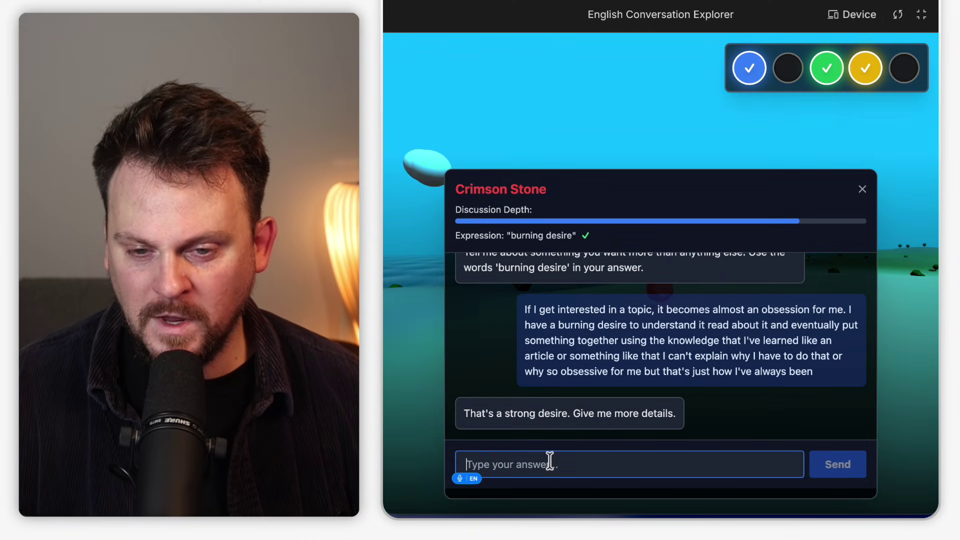
pyautogui.write('I')
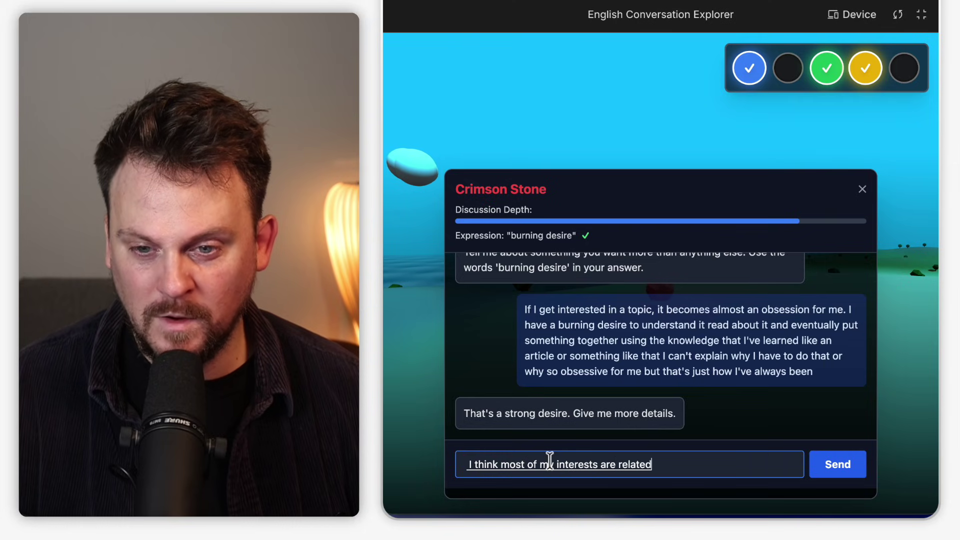
pyautogui.write(' things')
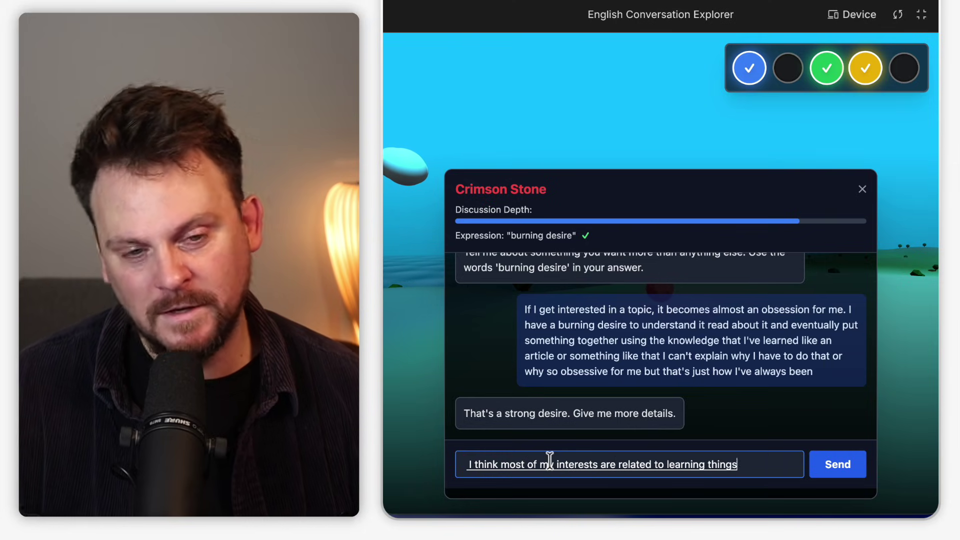
pyautogui.write(' that')
pyautogui.write(' may not necessarily be')
pyautogui.write(' practical, but things would catch my interest')
pyautogui.write(' and')
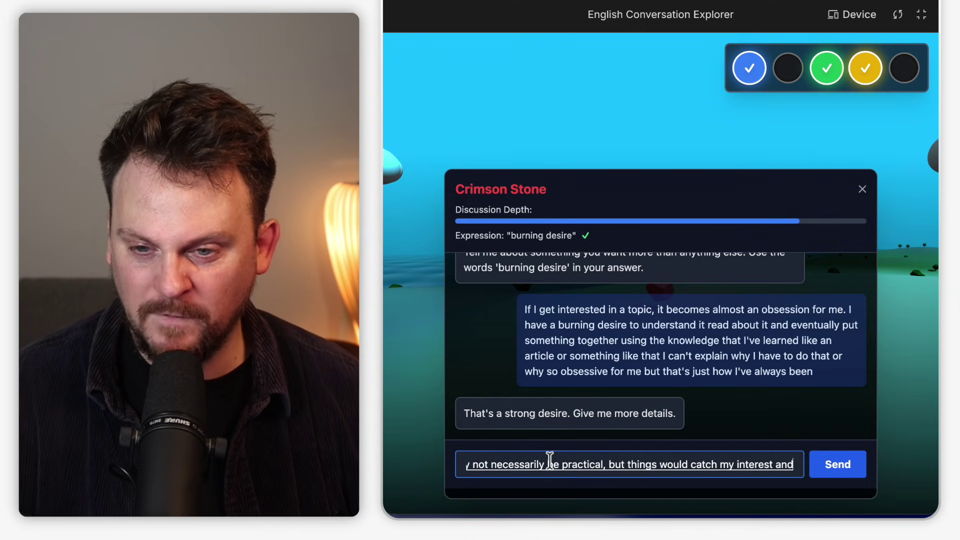
pyautogui.write(" once I find something that catches my interest, I can't really look away. I have to kn")
pyautogui.press('Return')
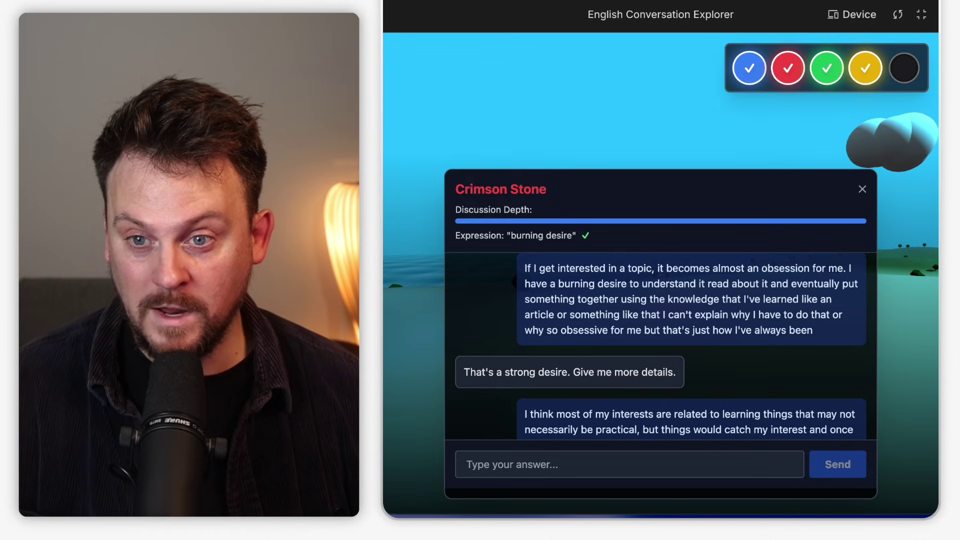
# Close the Crimson Stone chat and walk across the green island toward the river
pyautogui.click(862, 189)
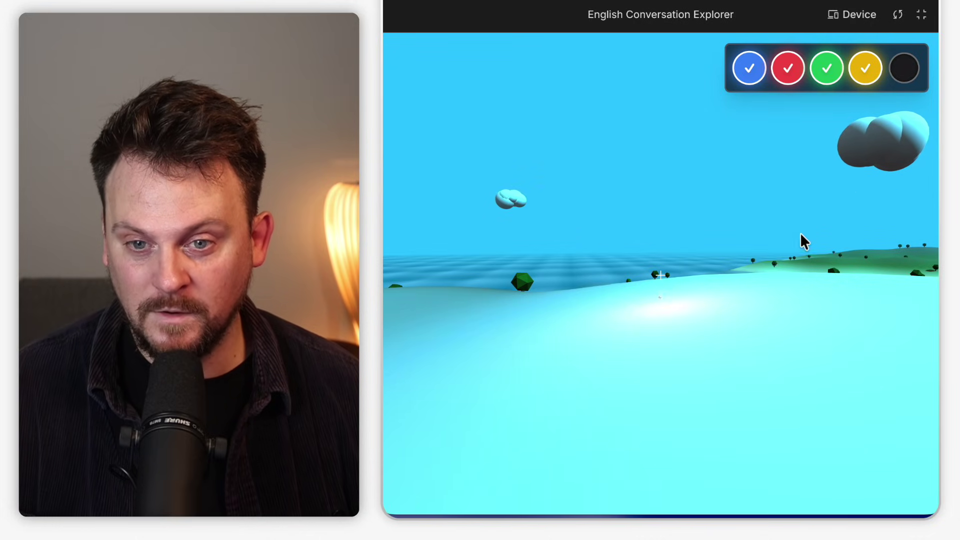
pyautogui.press('w')
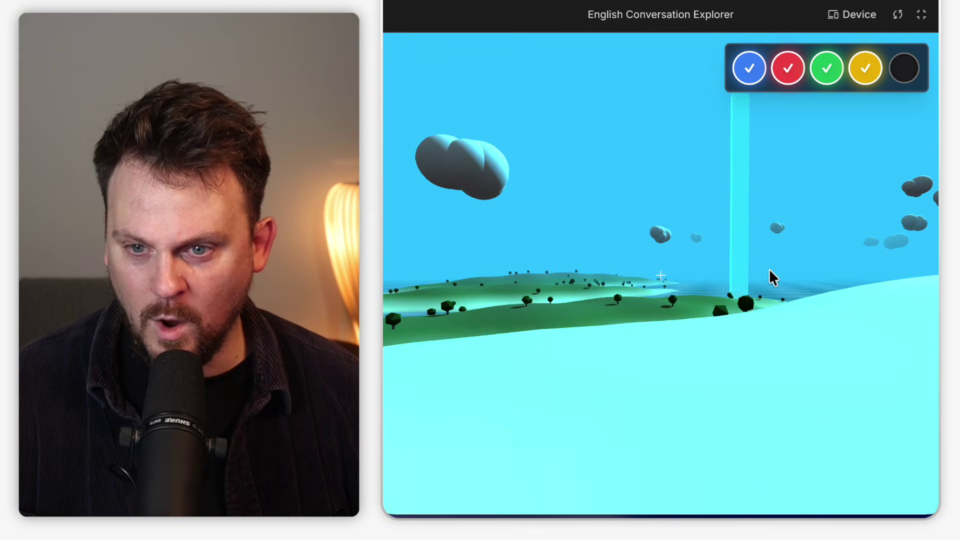
pyautogui.press('w')
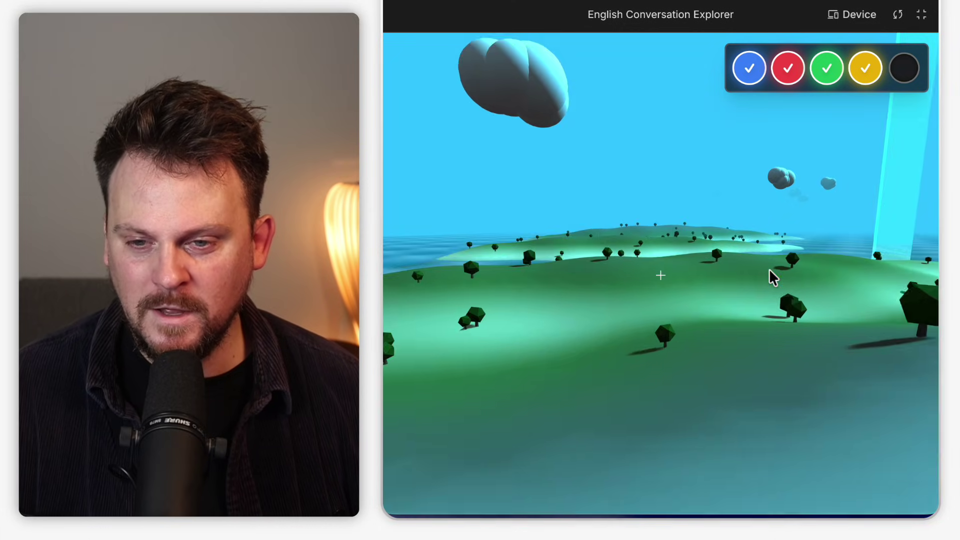
pyautogui.press('w')
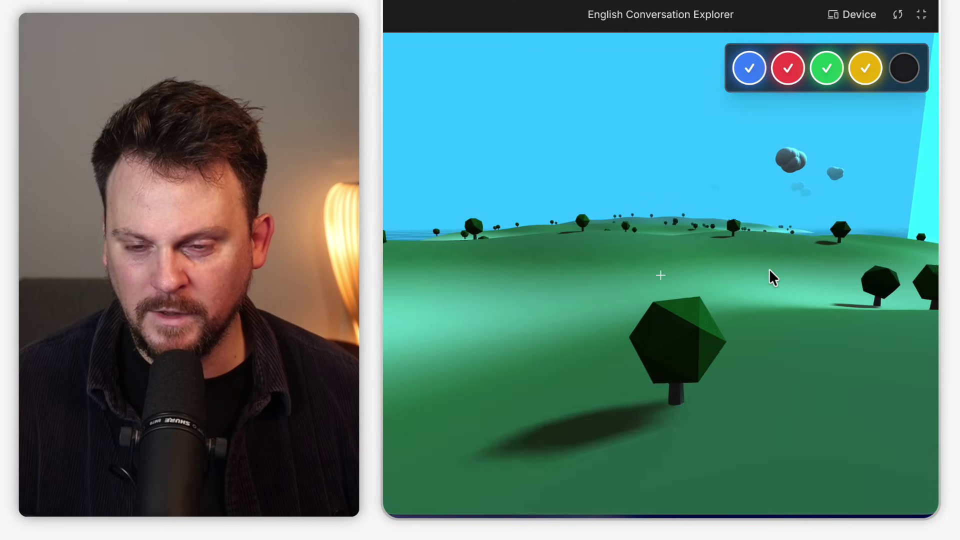
pyautogui.press('w')
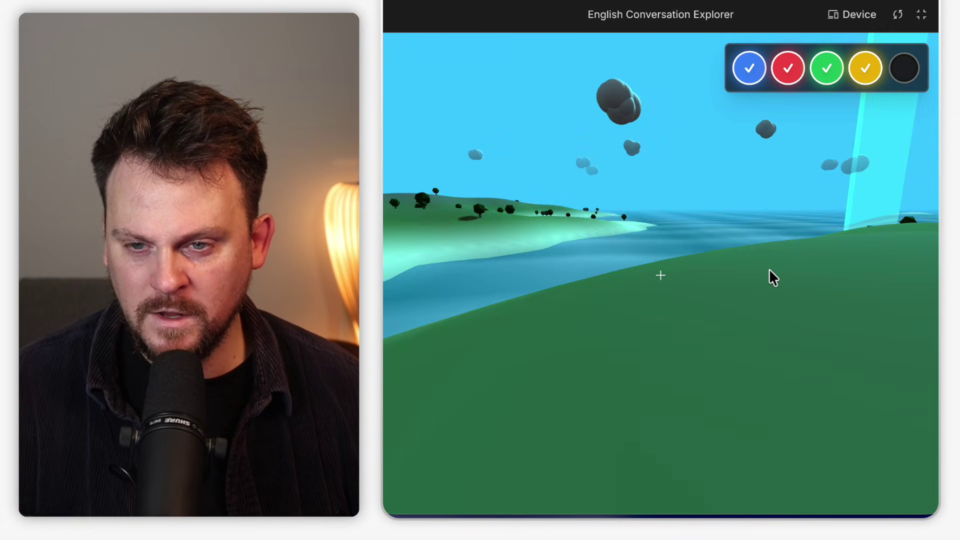
# Cross the river and walk over the hill past a tree toward the purple stone
pyautogui.press('w')
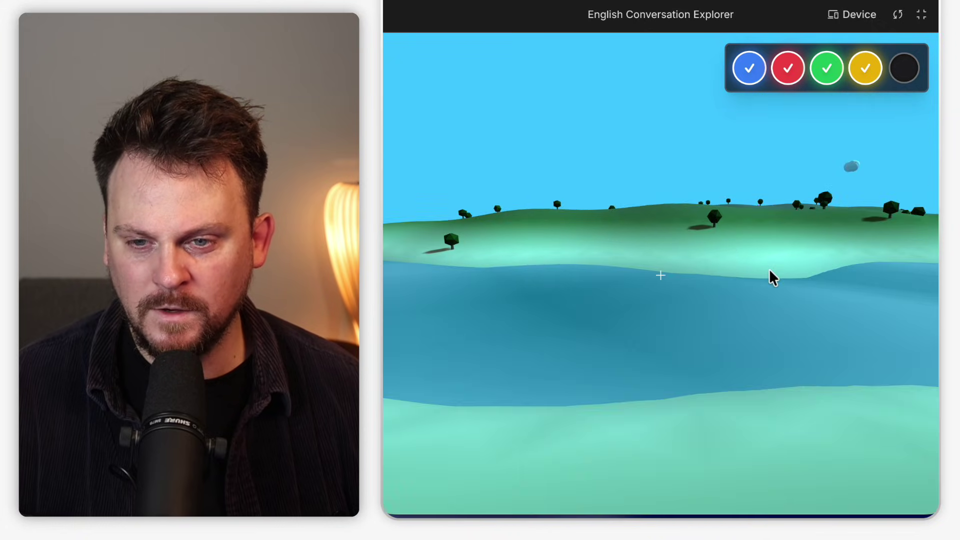
pyautogui.press('w')
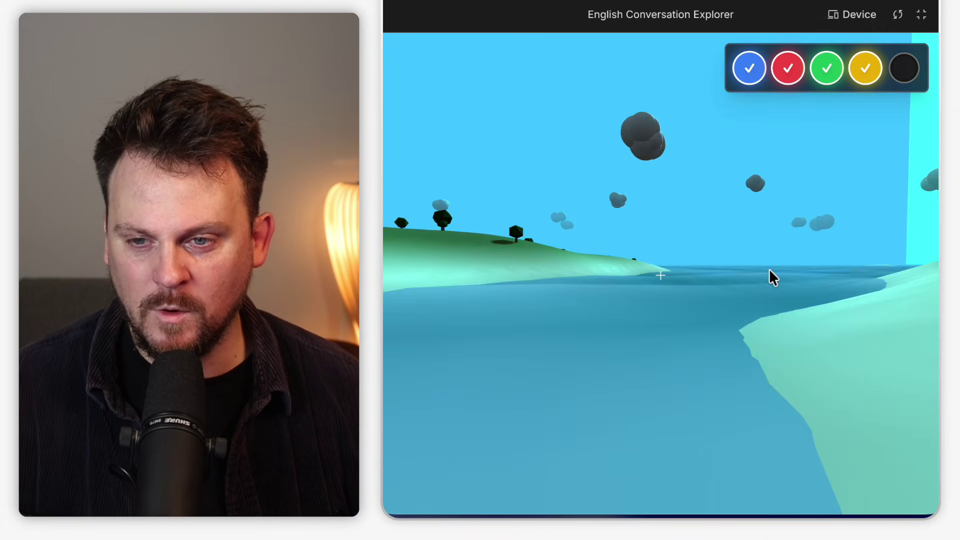
pyautogui.press('w')
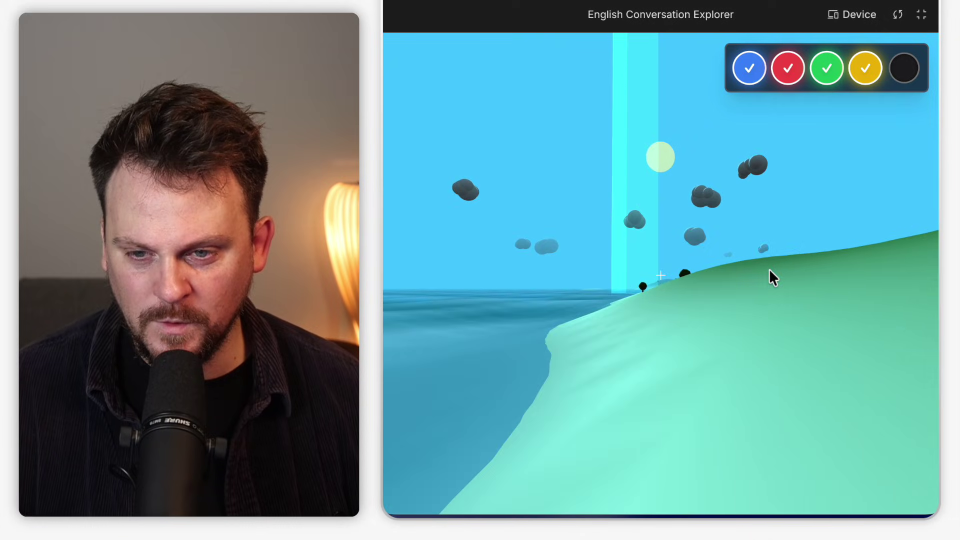
pyautogui.press('w')
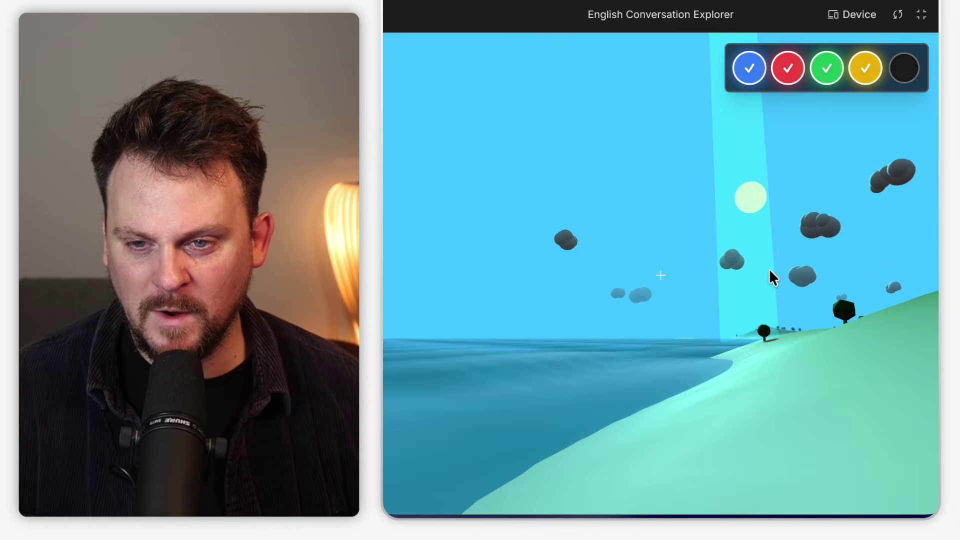
pyautogui.press('w')
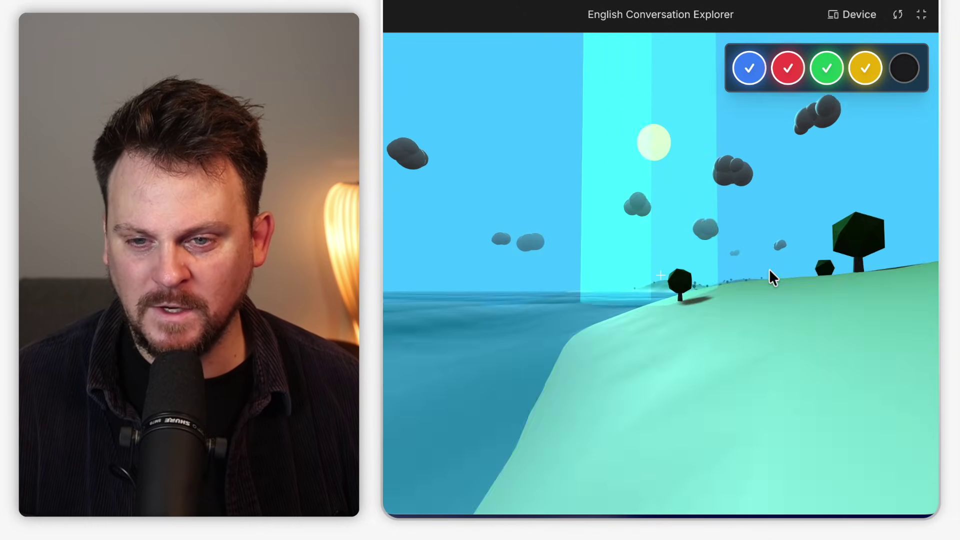
pyautogui.press('w')
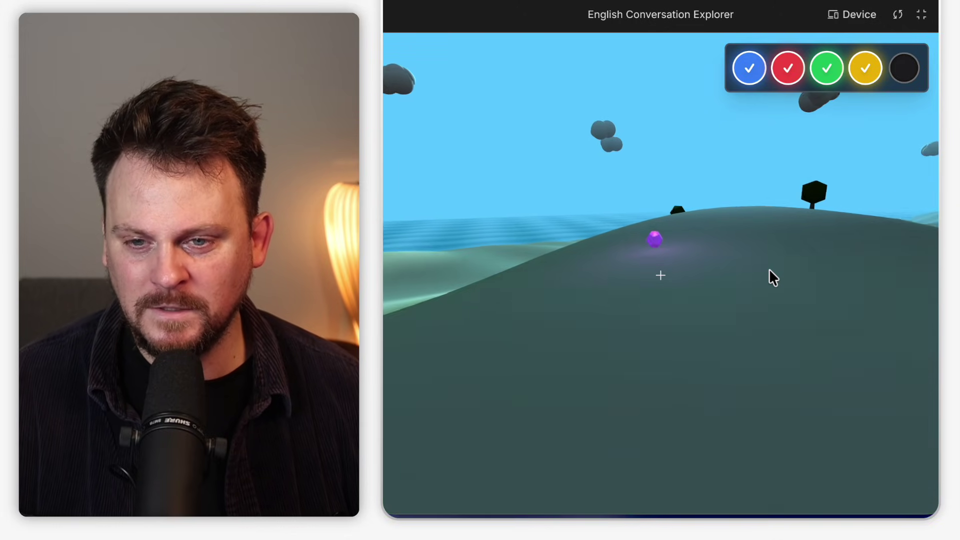
# Start the Amethyst Stone conversation and send the short reply 'So true'
pyautogui.press('e')
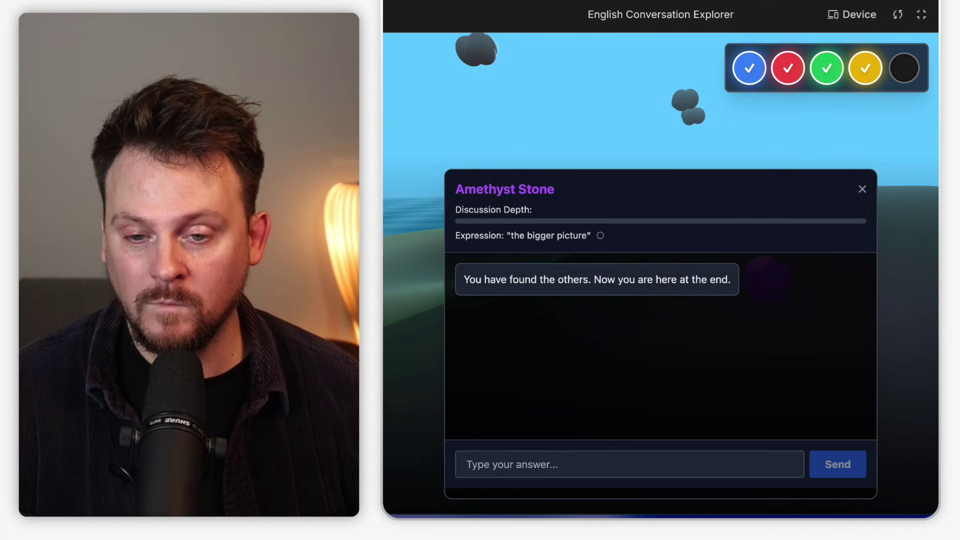
pyautogui.click(483, 464)
pyautogui.write('So ')
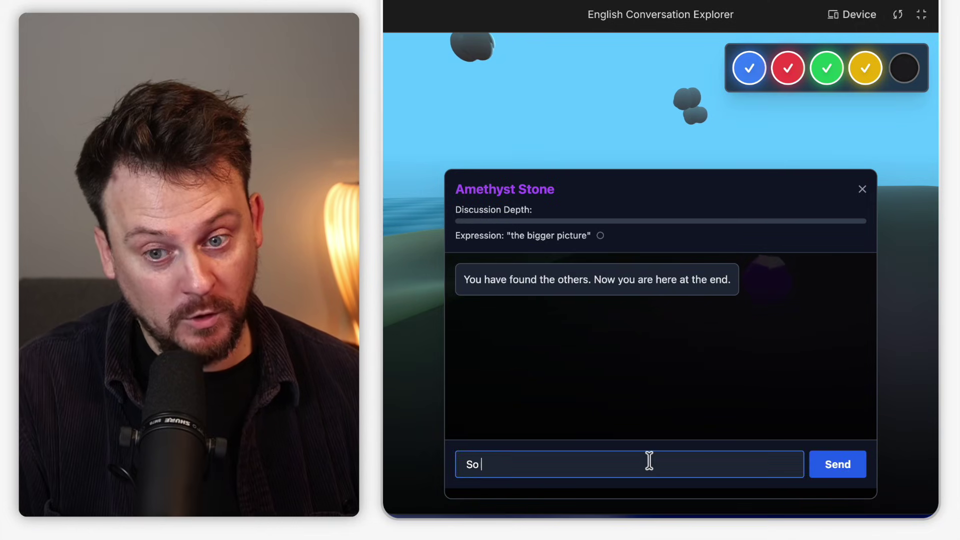
pyautogui.write('true')
pyautogui.click(838, 464)
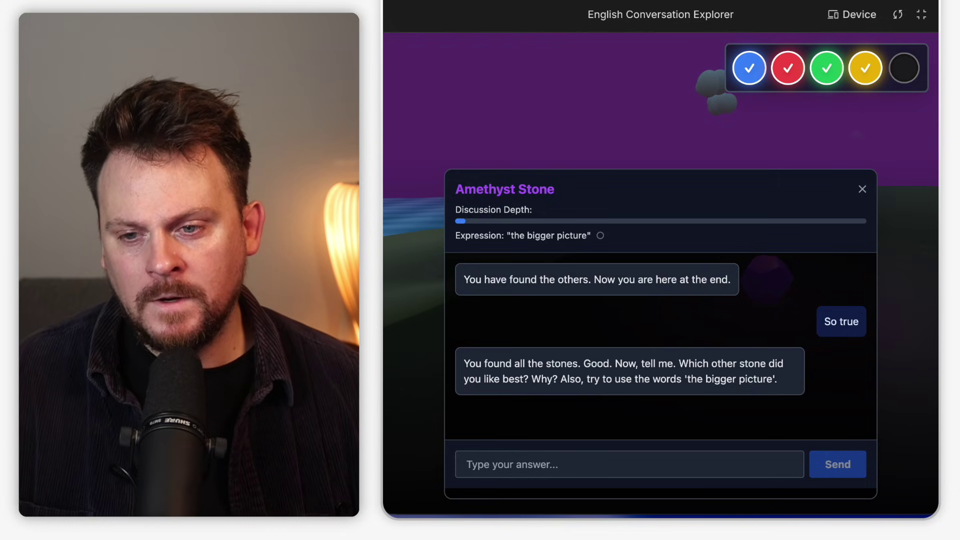
# Send a longer reflection about seeing the bigger picture, then close the Amethyst chat
pyautogui.click(500, 464)
pyautogui.write('I enjoyed talking to all of the other')
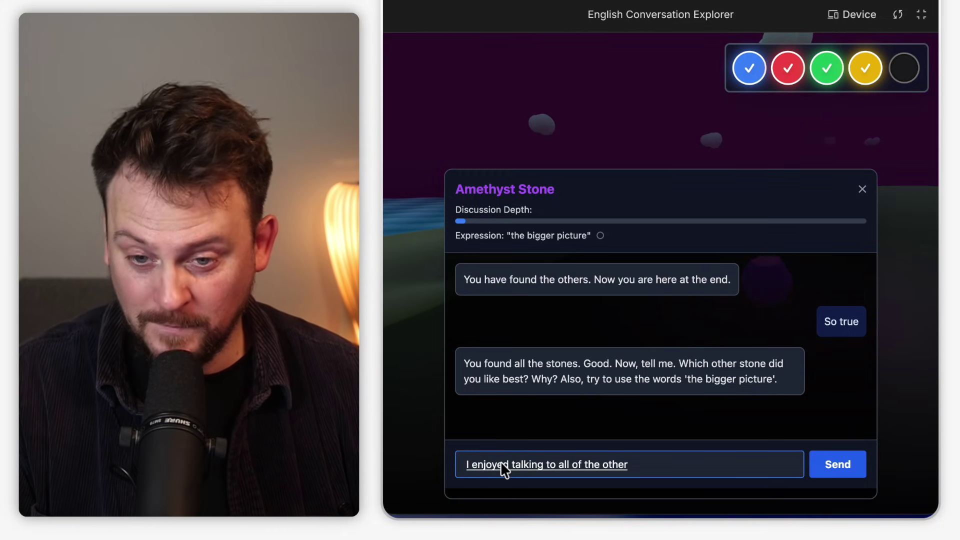
pyautogui.write("I've never")
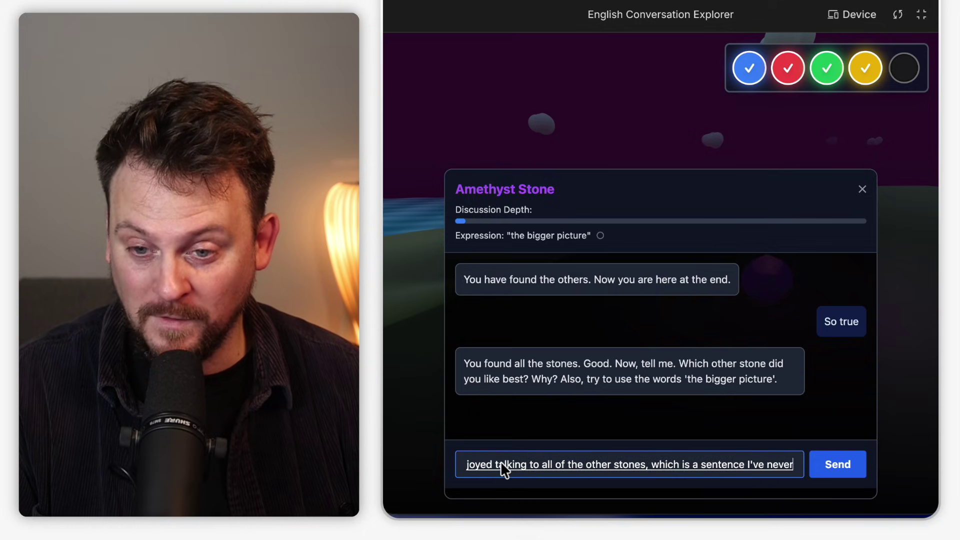
pyautogui.write(' uttered before, but I would have to say recalling the summer')
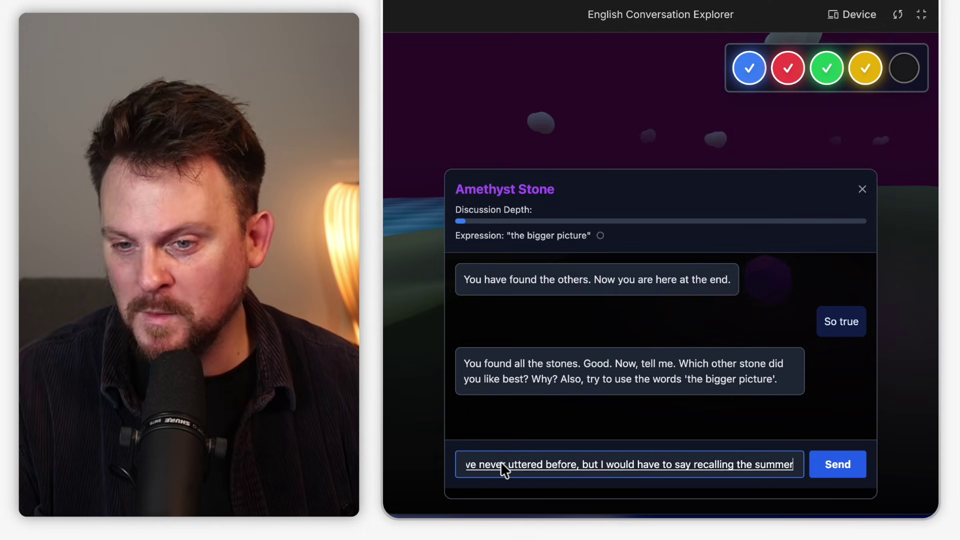
pyautogui.write(' day was probably the')
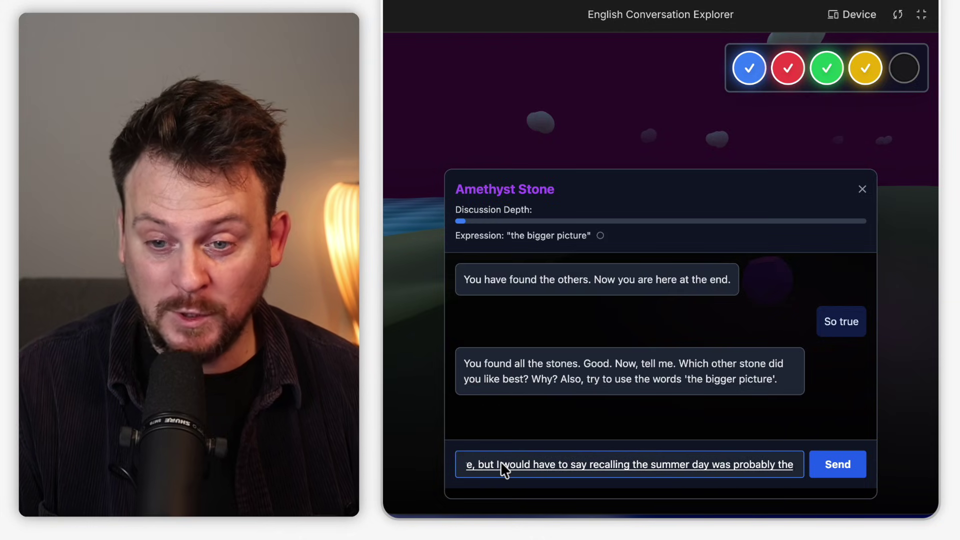
pyautogui.write(' easiest to talk about')
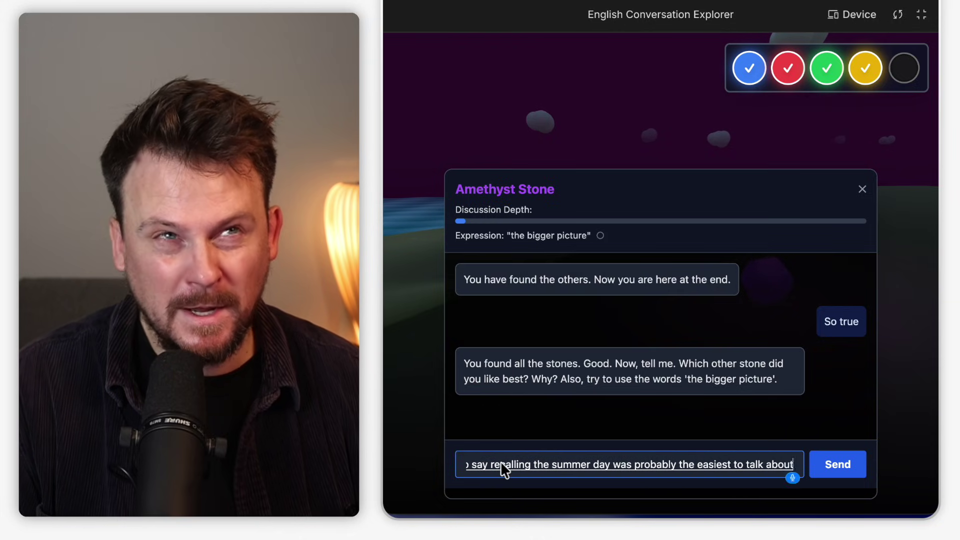
pyautogui.write(" and maybe that's just because it")
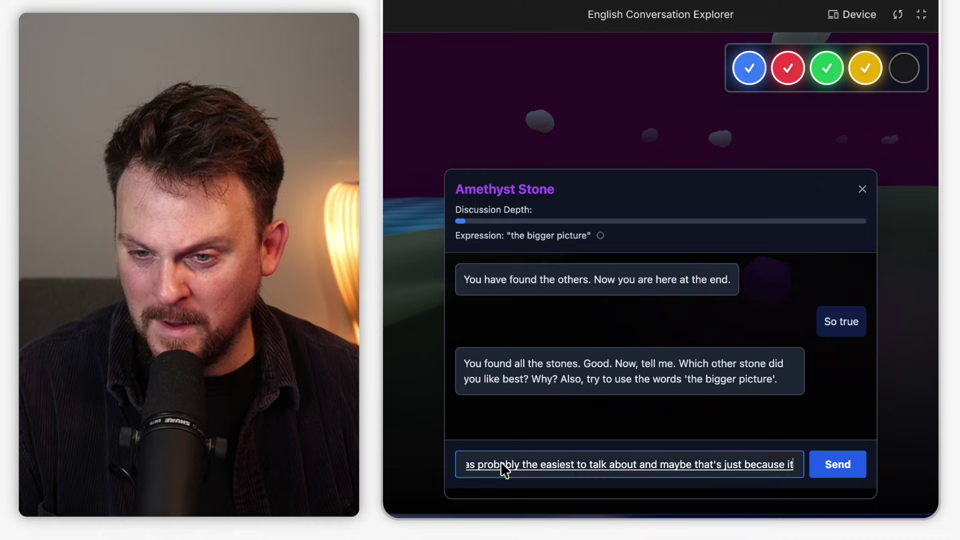
pyautogui.write("'s a vivid. It's a memory but I think overall there's a there's a more let me start that again")
pyautogui.write(' over')
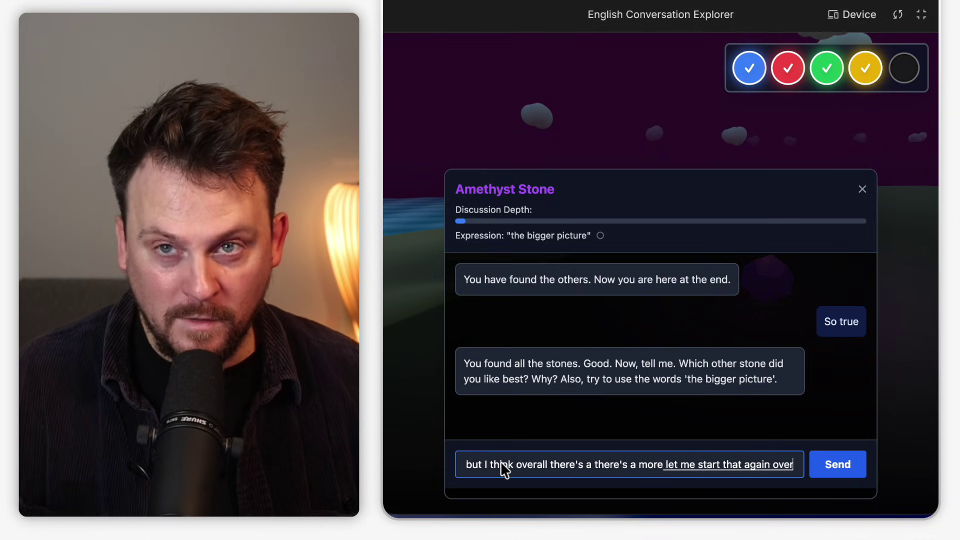
pyautogui.write('all the bigger picture of talking to all four stones')
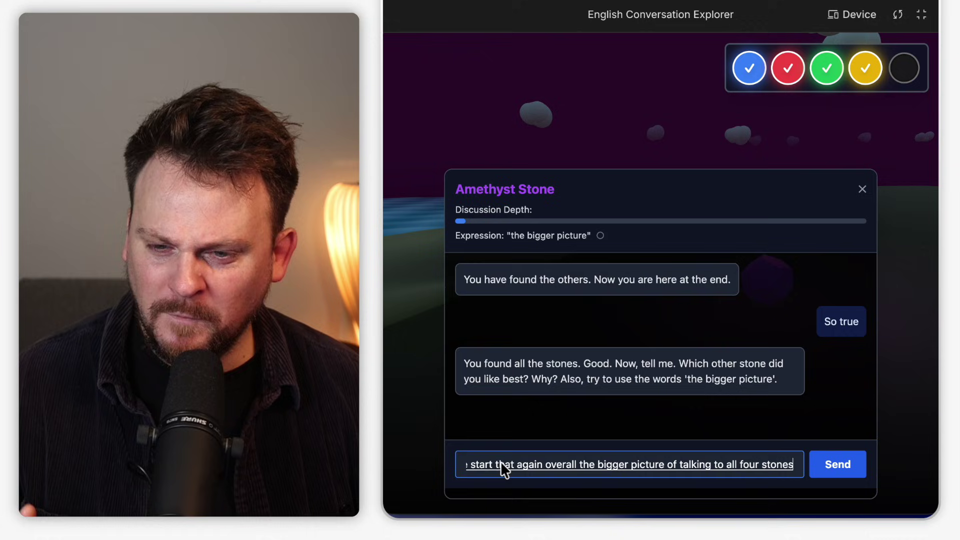
pyautogui.write(' give me a more nuance to understanding of.')
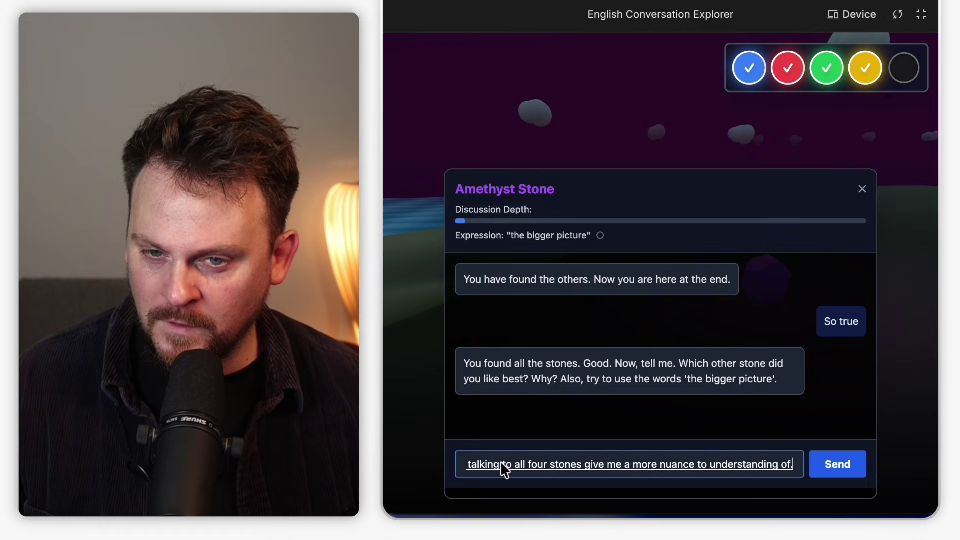
pyautogui.press('BackSpace')
pyautogui.write('and I appreciate that that ')
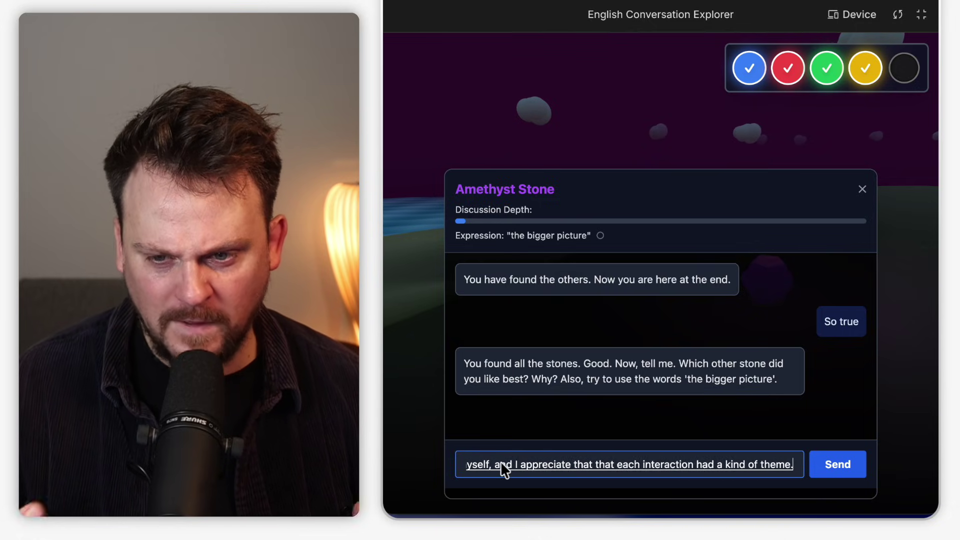
pyautogui.write('each interaction had a kind of theme and I would love that to be developed further')
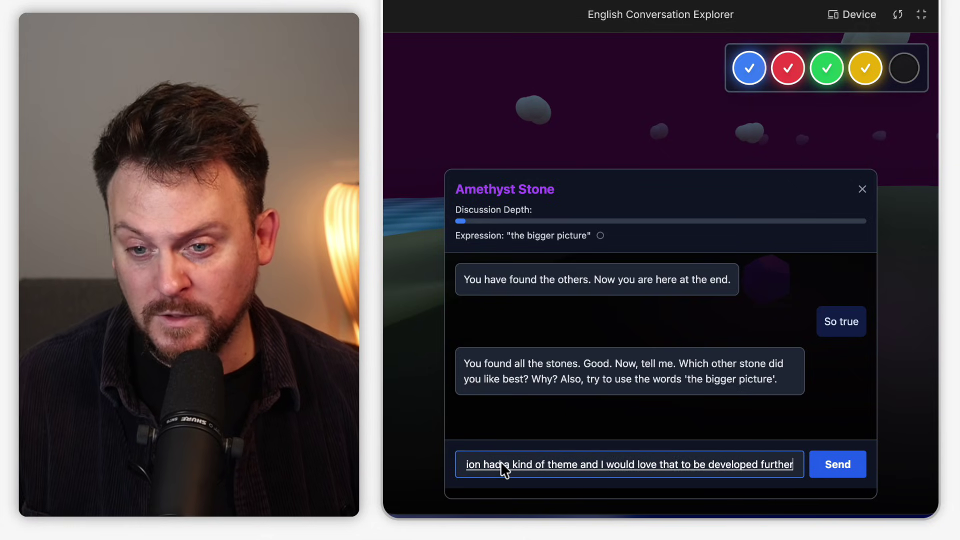
pyautogui.write(' I would love to talk to those those dang stones again someday.')
pyautogui.press('Return')
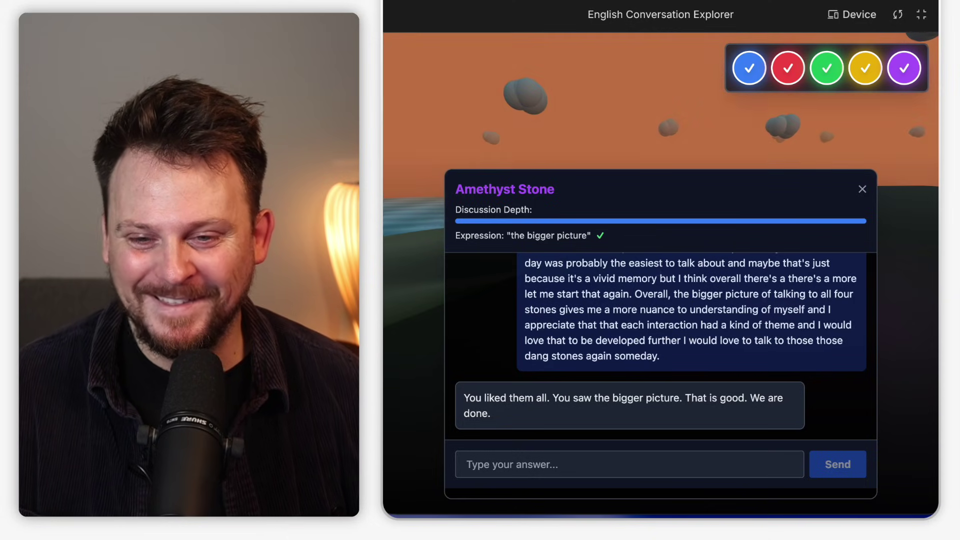
pyautogui.press('Escape')
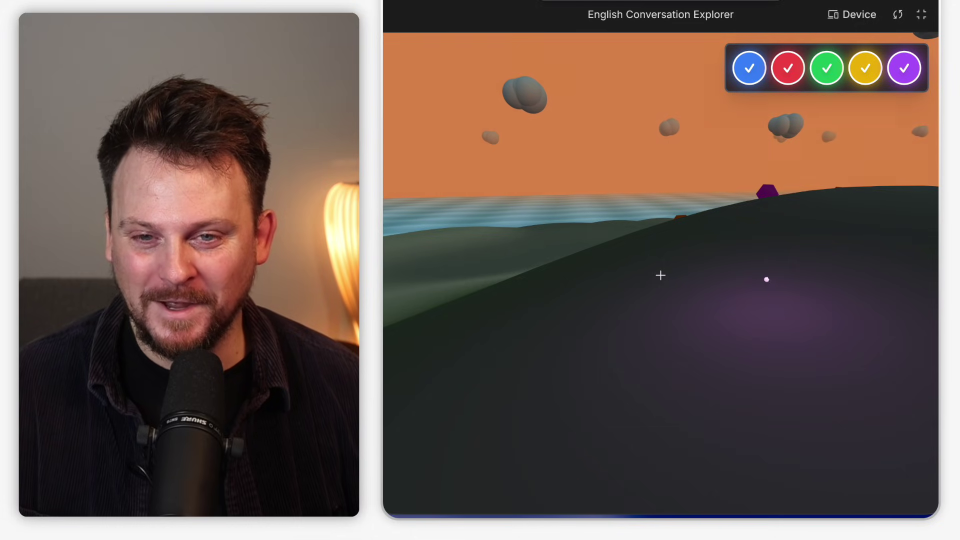